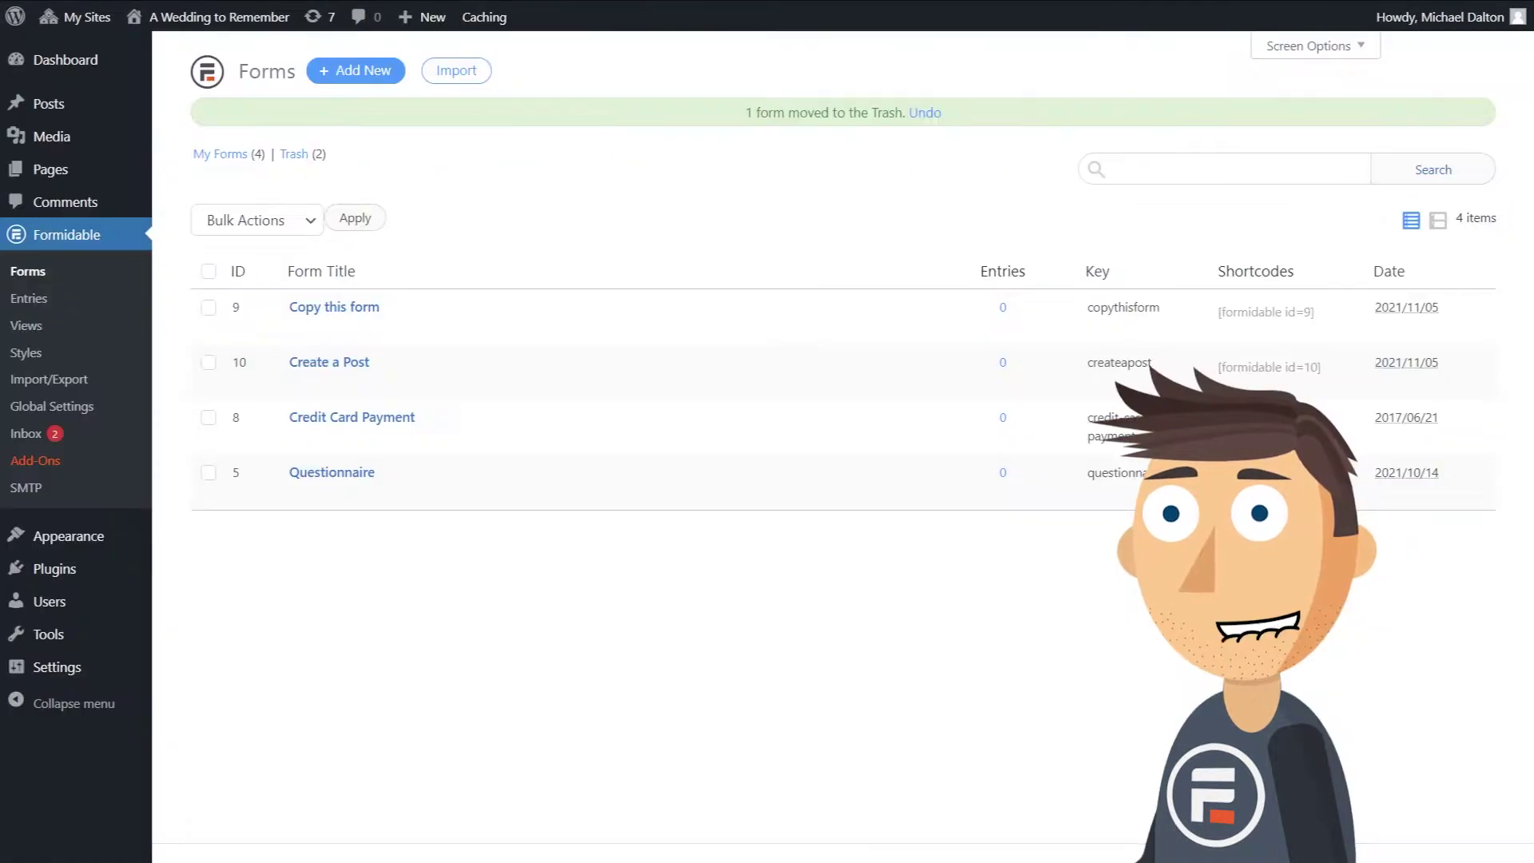
Create a form from the Event Planning Wedding Party RSVP template and add a Steak meal option
click(365, 76)
scroll(736, 505, down, 5)
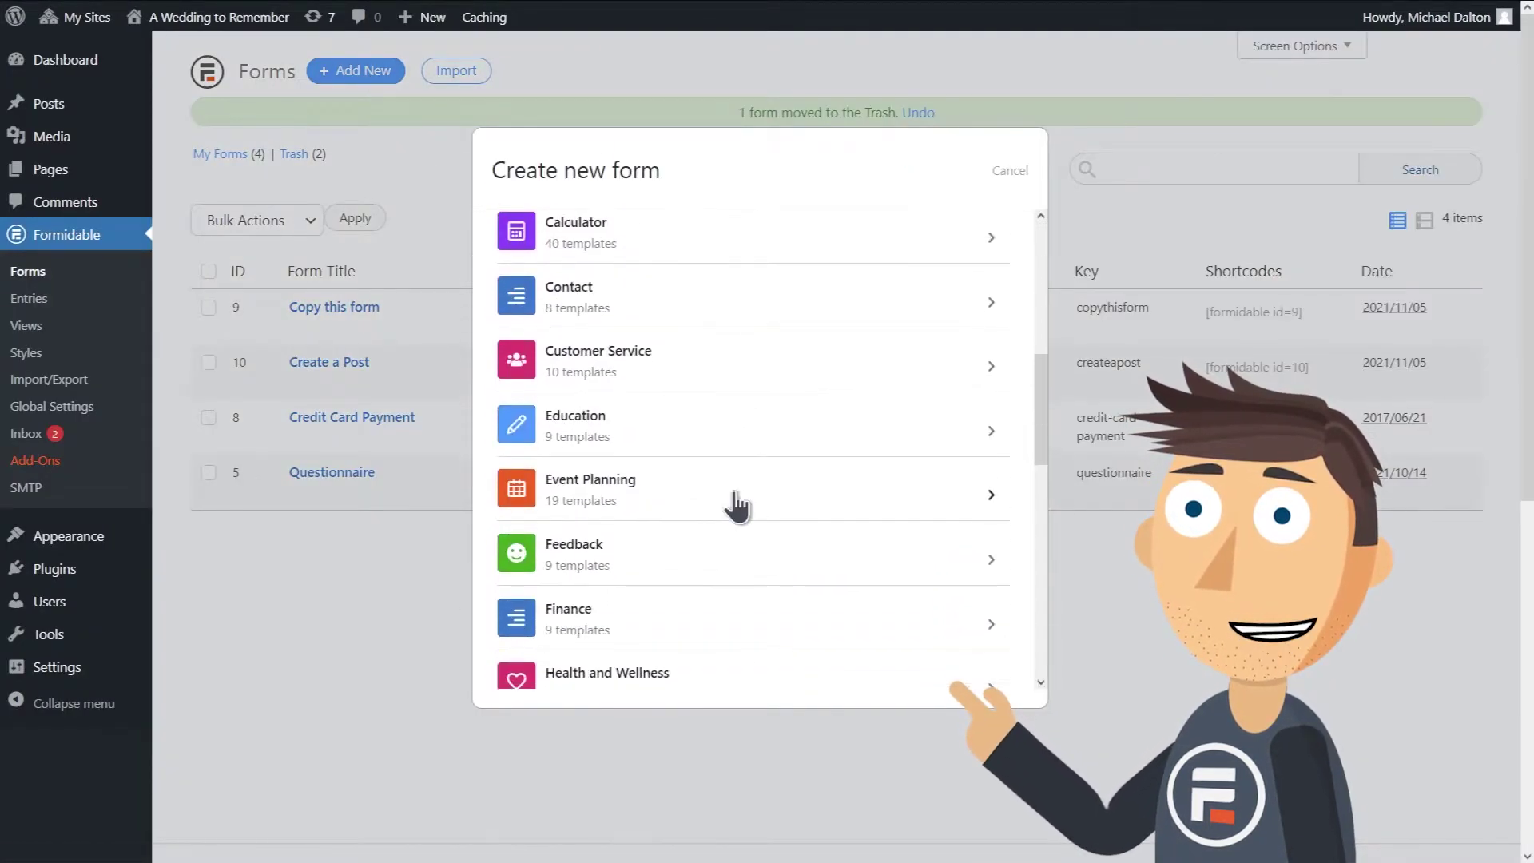
click(733, 491)
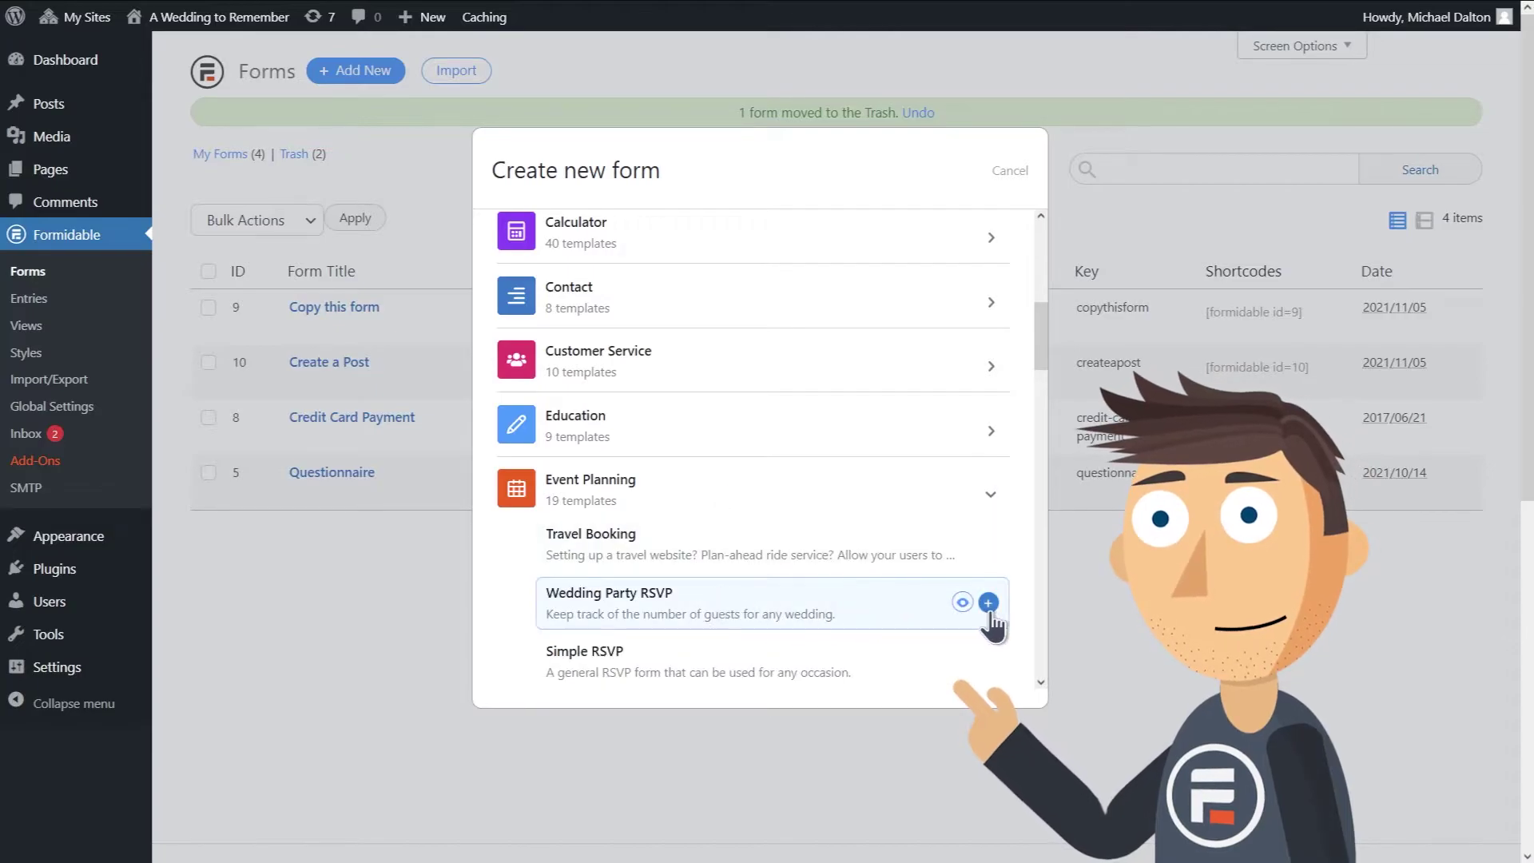
click(987, 603)
click(992, 486)
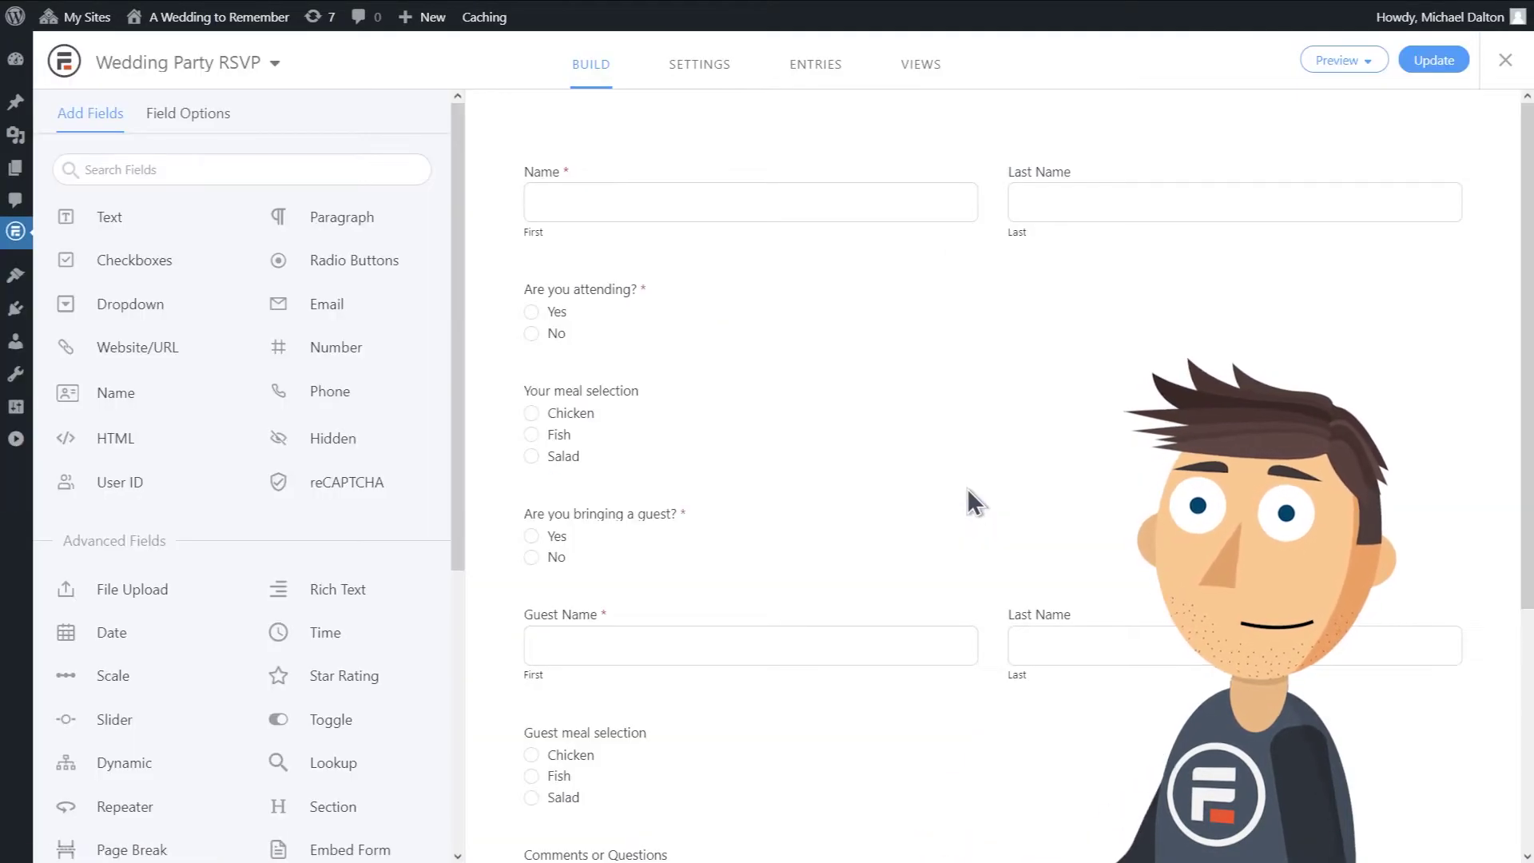
click(770, 432)
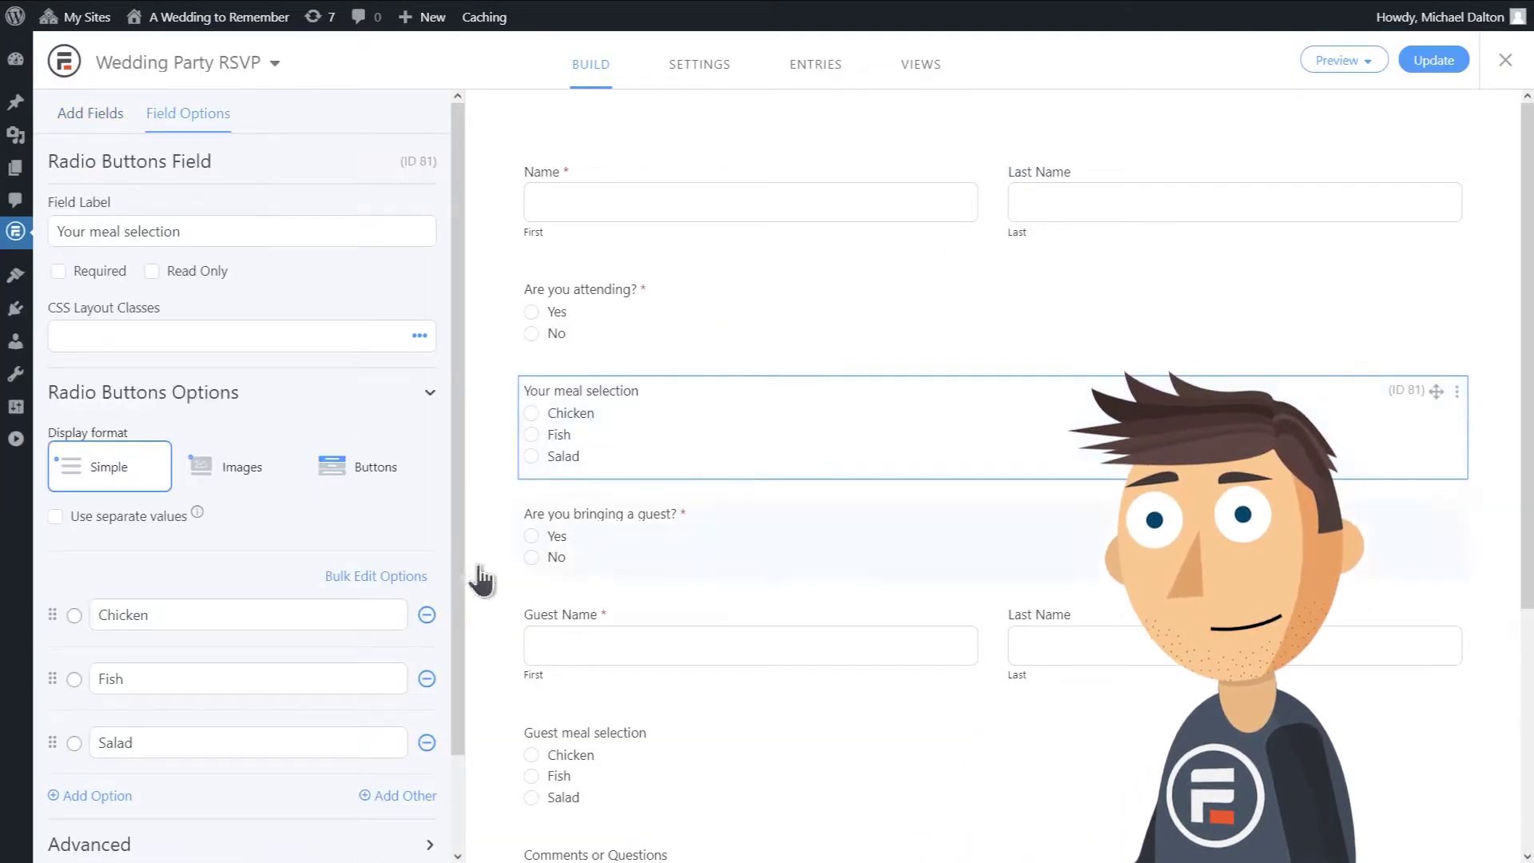
click(95, 796)
text(Steak)
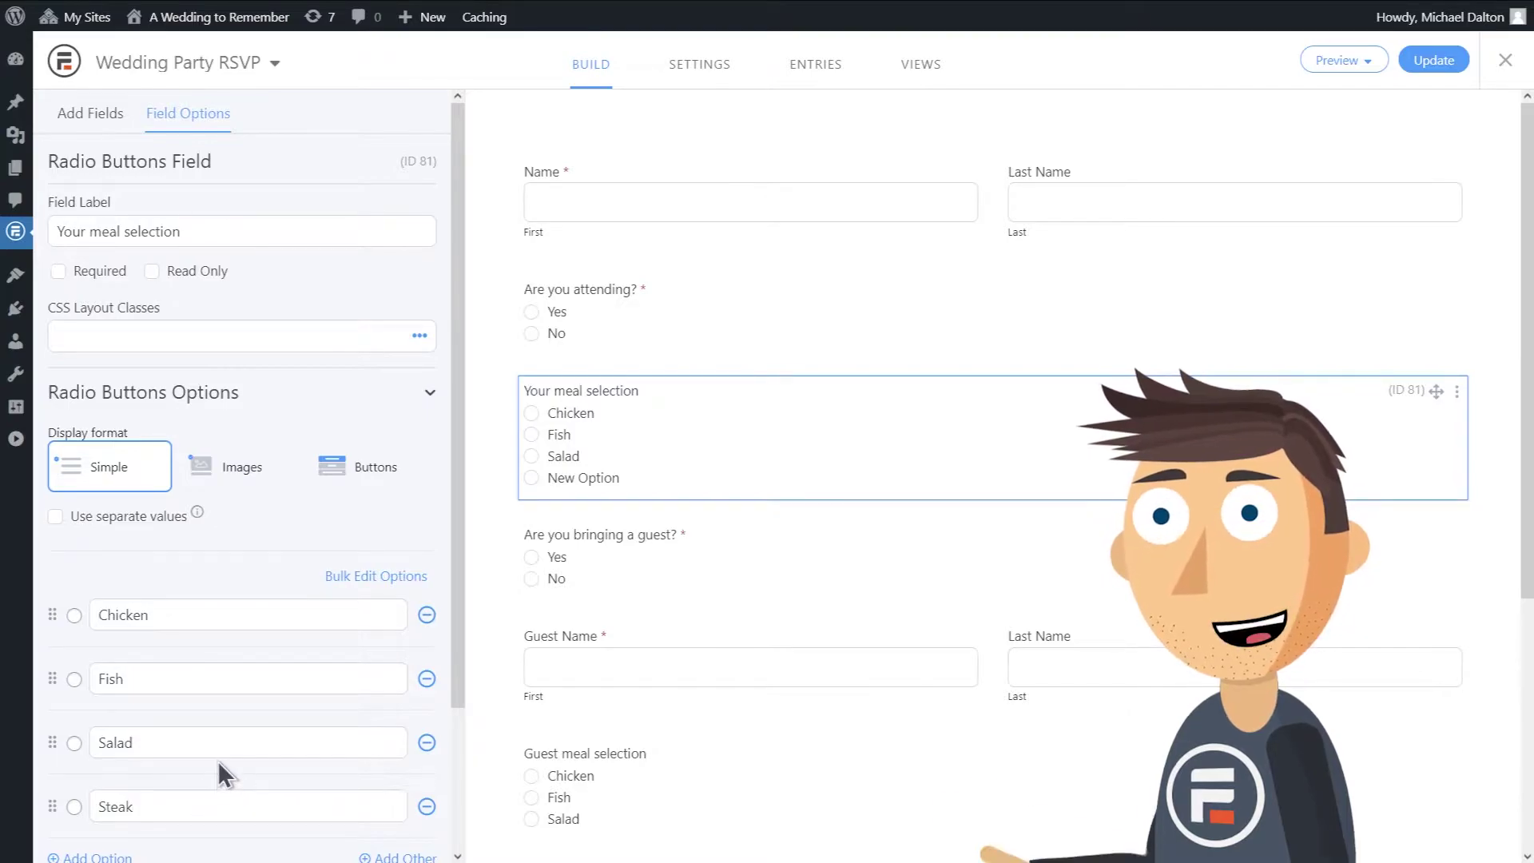
Add radio question 'How would you like your steak cooked?' with Rare, Medium Rare, Medium, Medium Well, Well Done
click(90, 112)
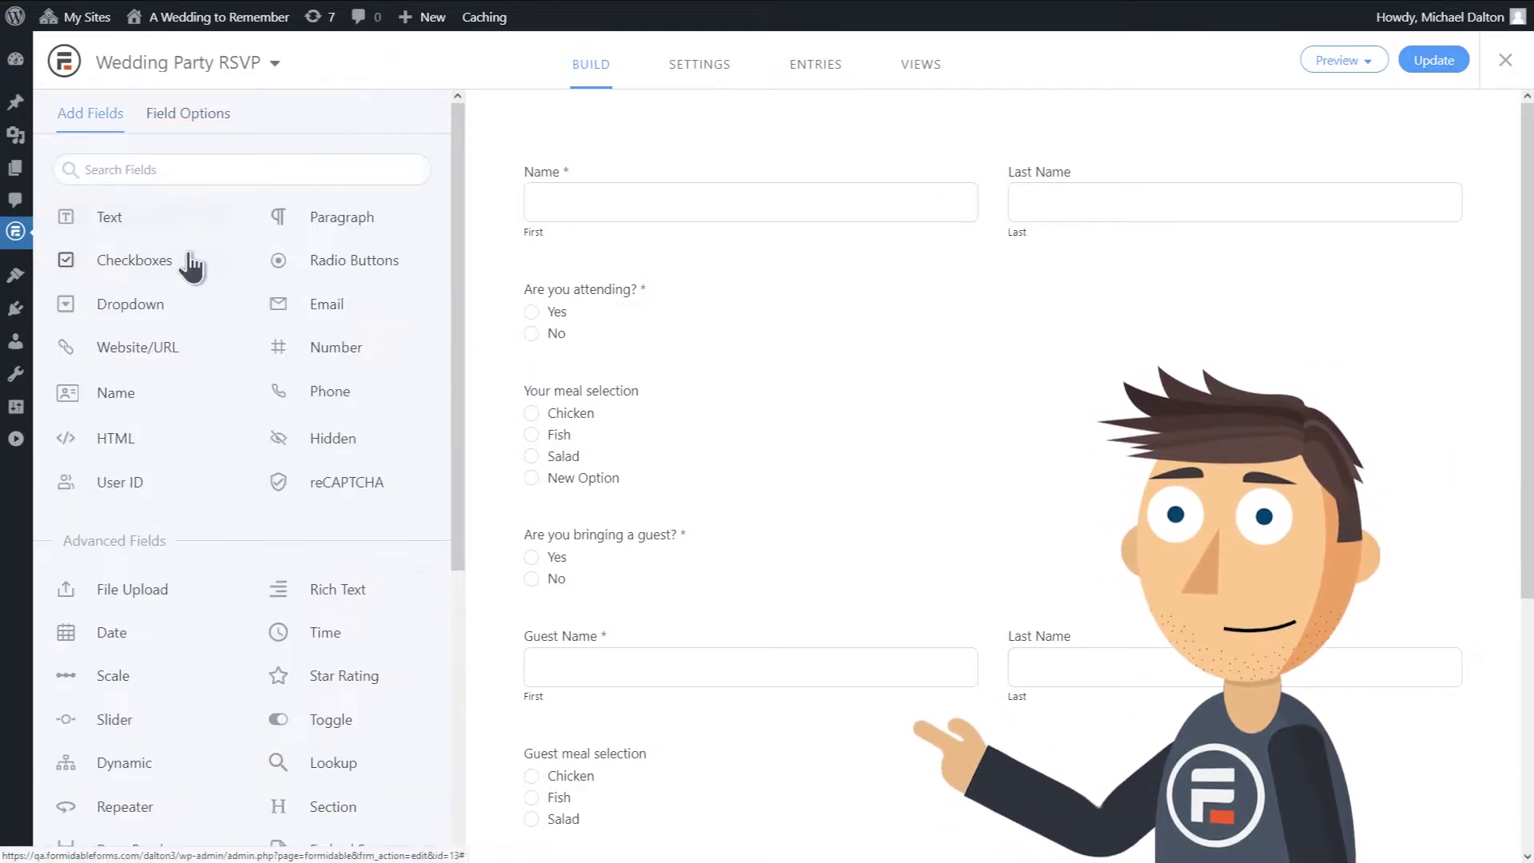
drag(313, 259, 636, 520)
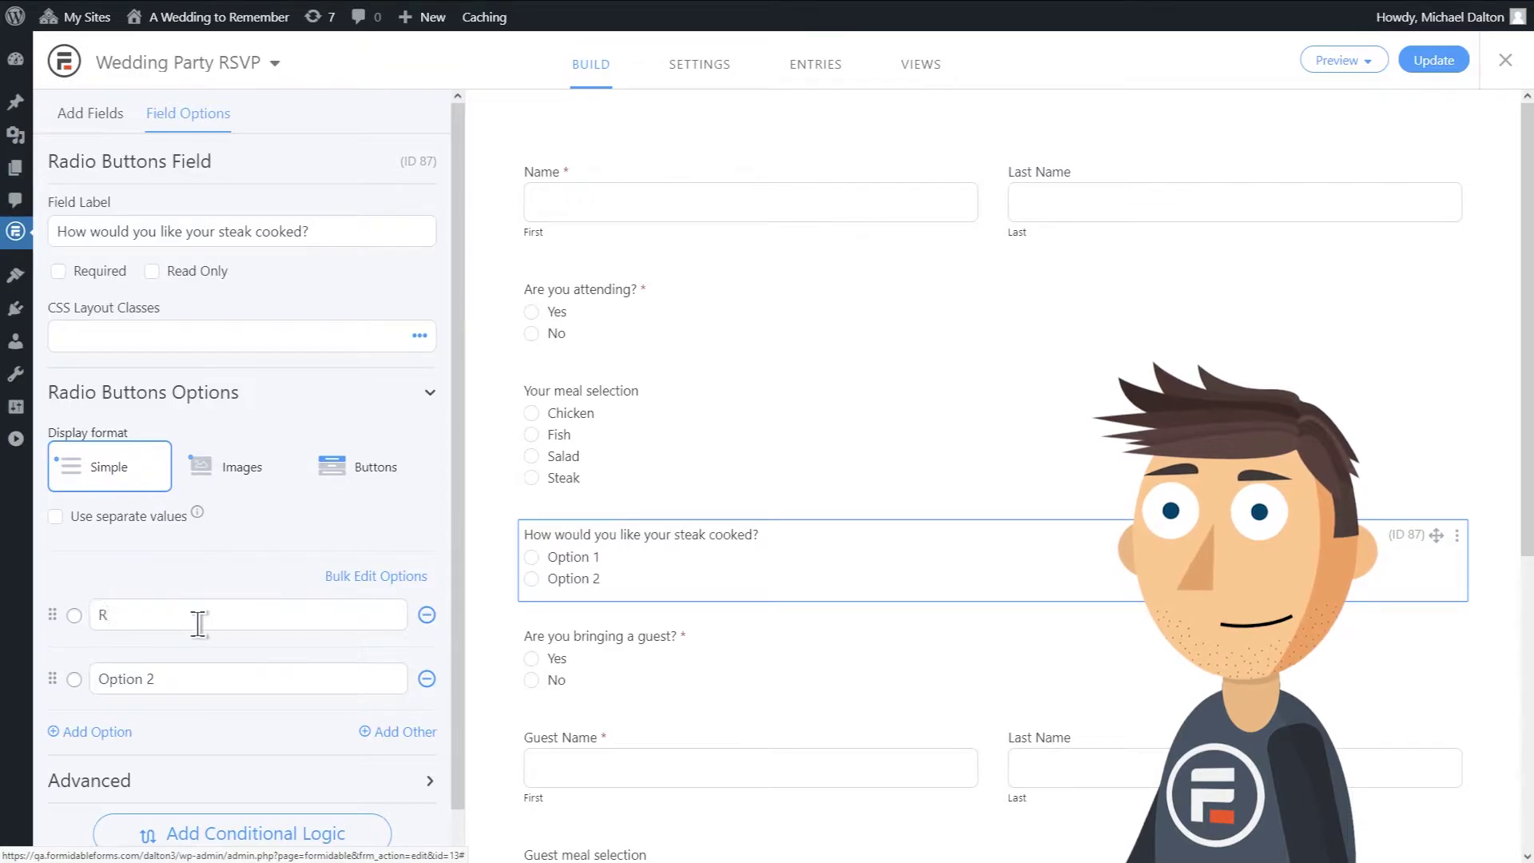
text(are)
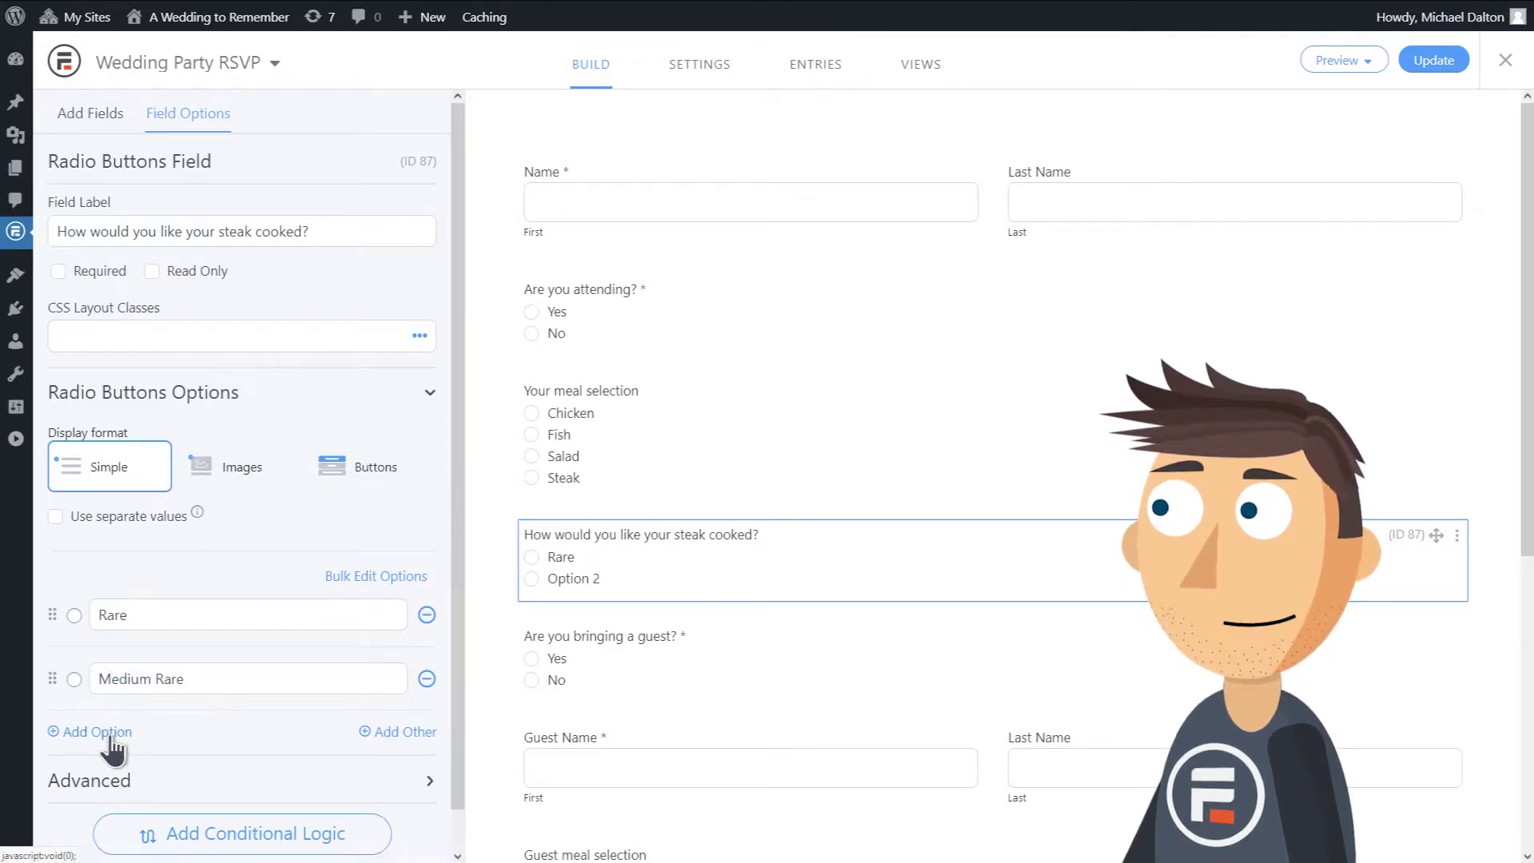
click(96, 732)
click(96, 797)
text(Medium Well)
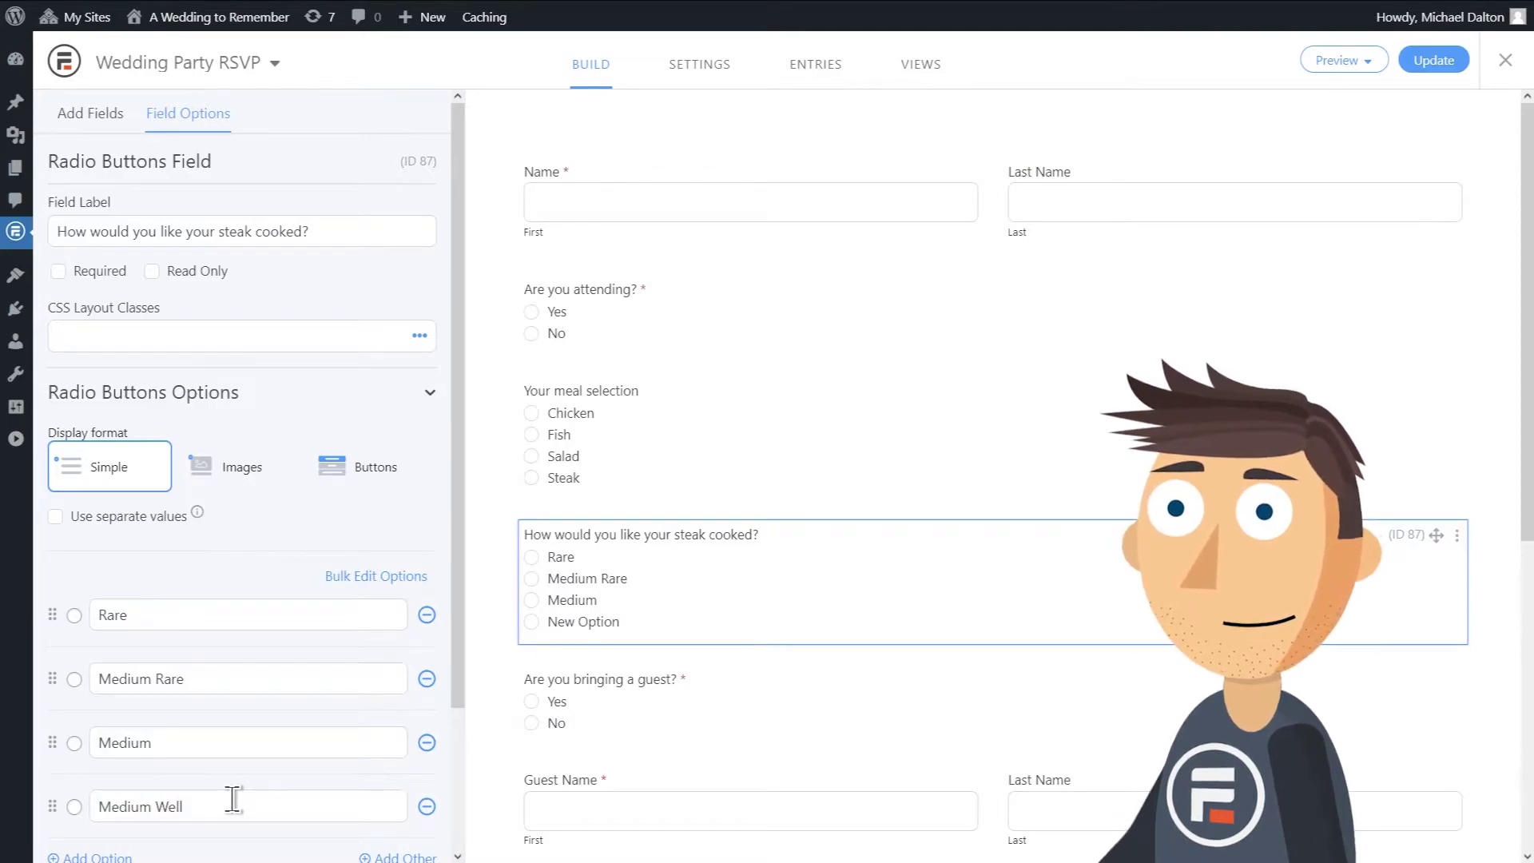
scroll(233, 801, down, 2)
click(90, 858)
text(Well Done)
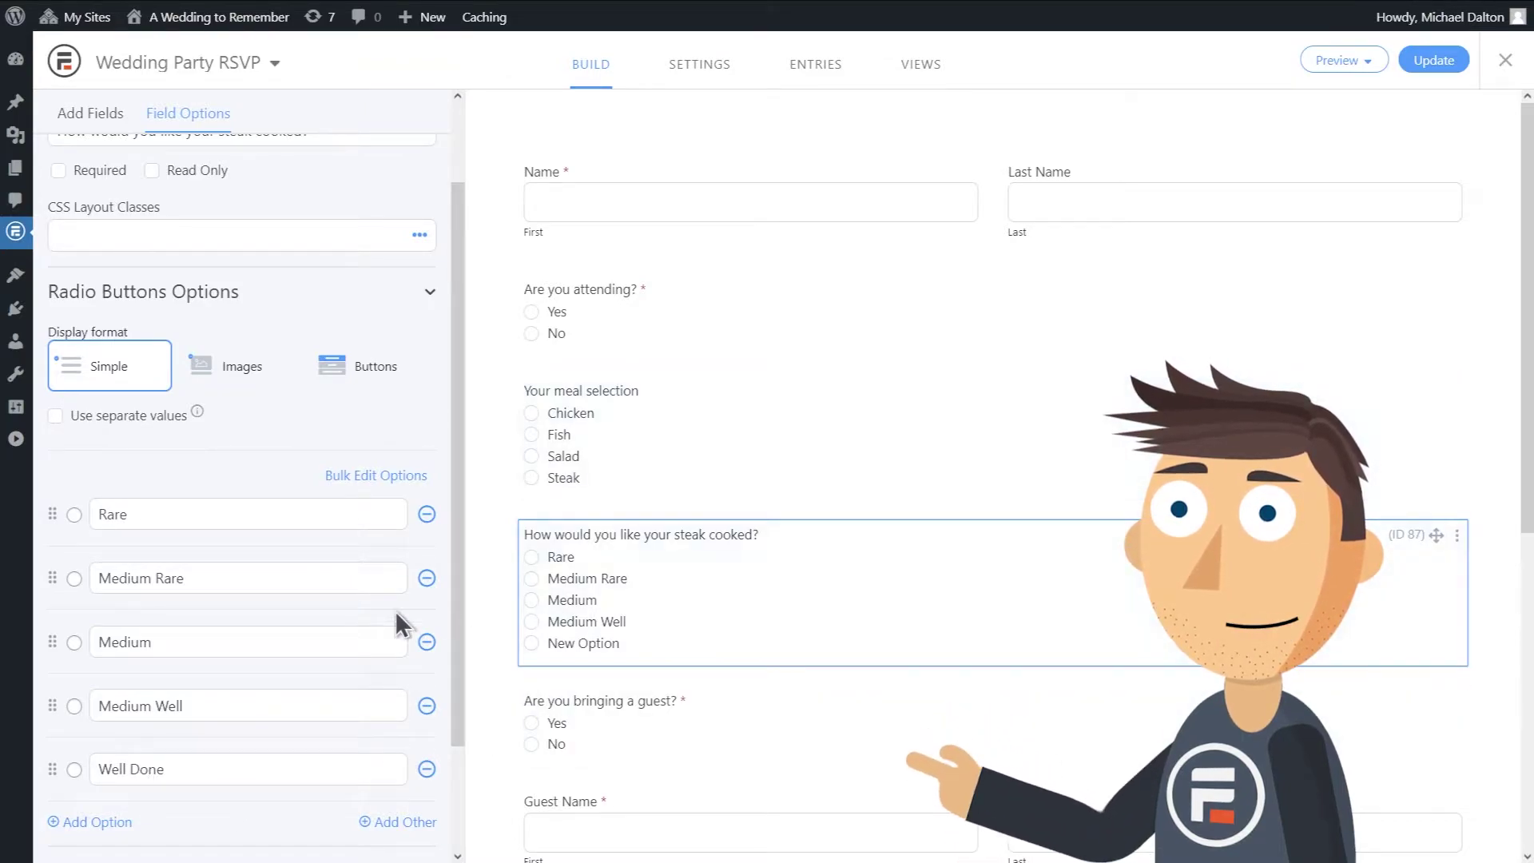
drag(457, 611, 457, 730)
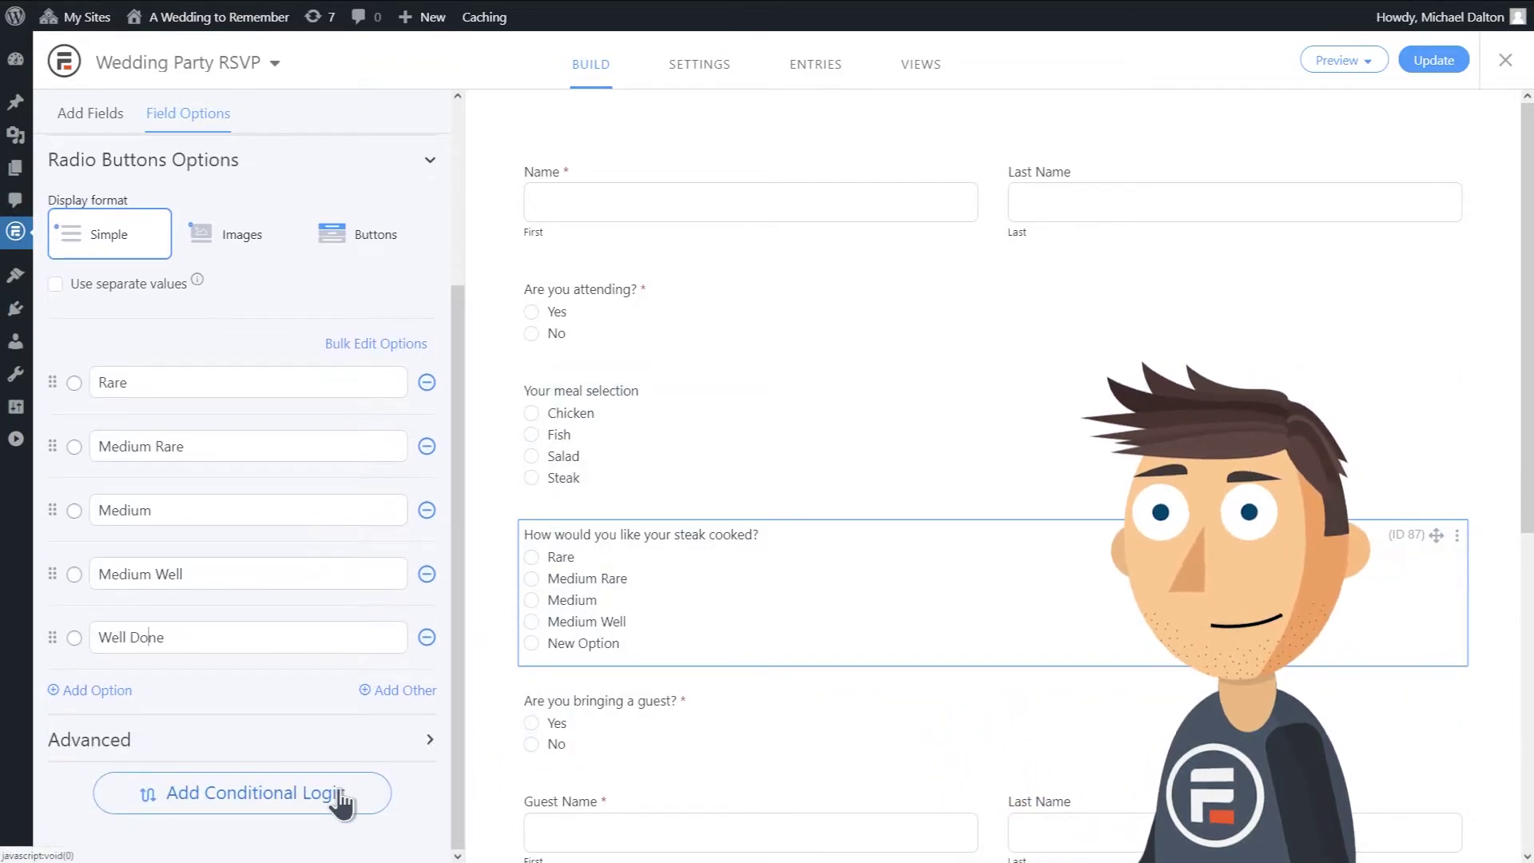
Add a rule showing the steak question only when Your meal selection equals Steak
click(337, 799)
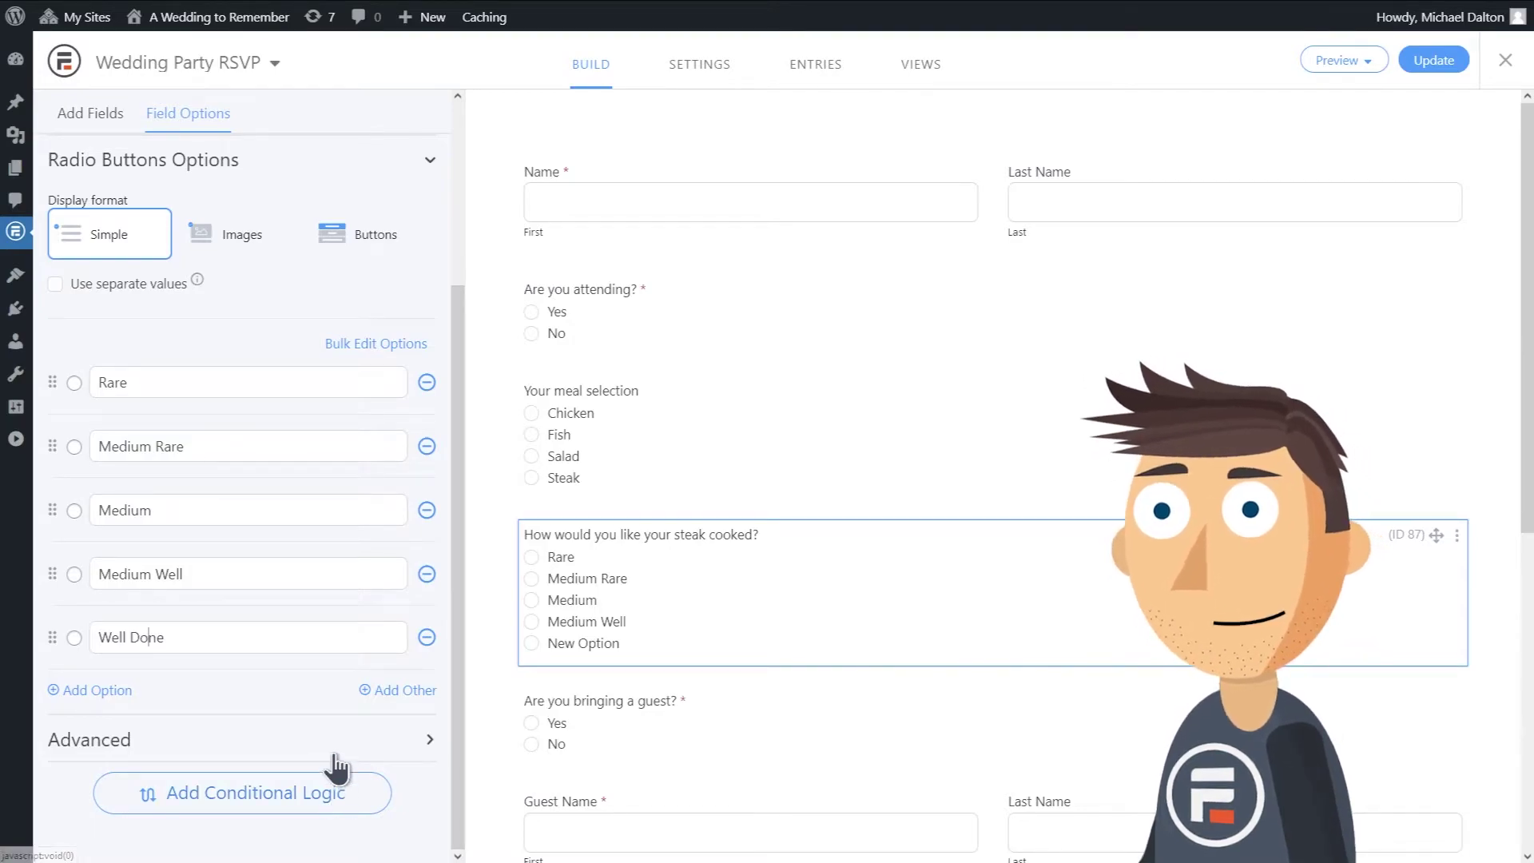
scroll(330, 756, down, 2)
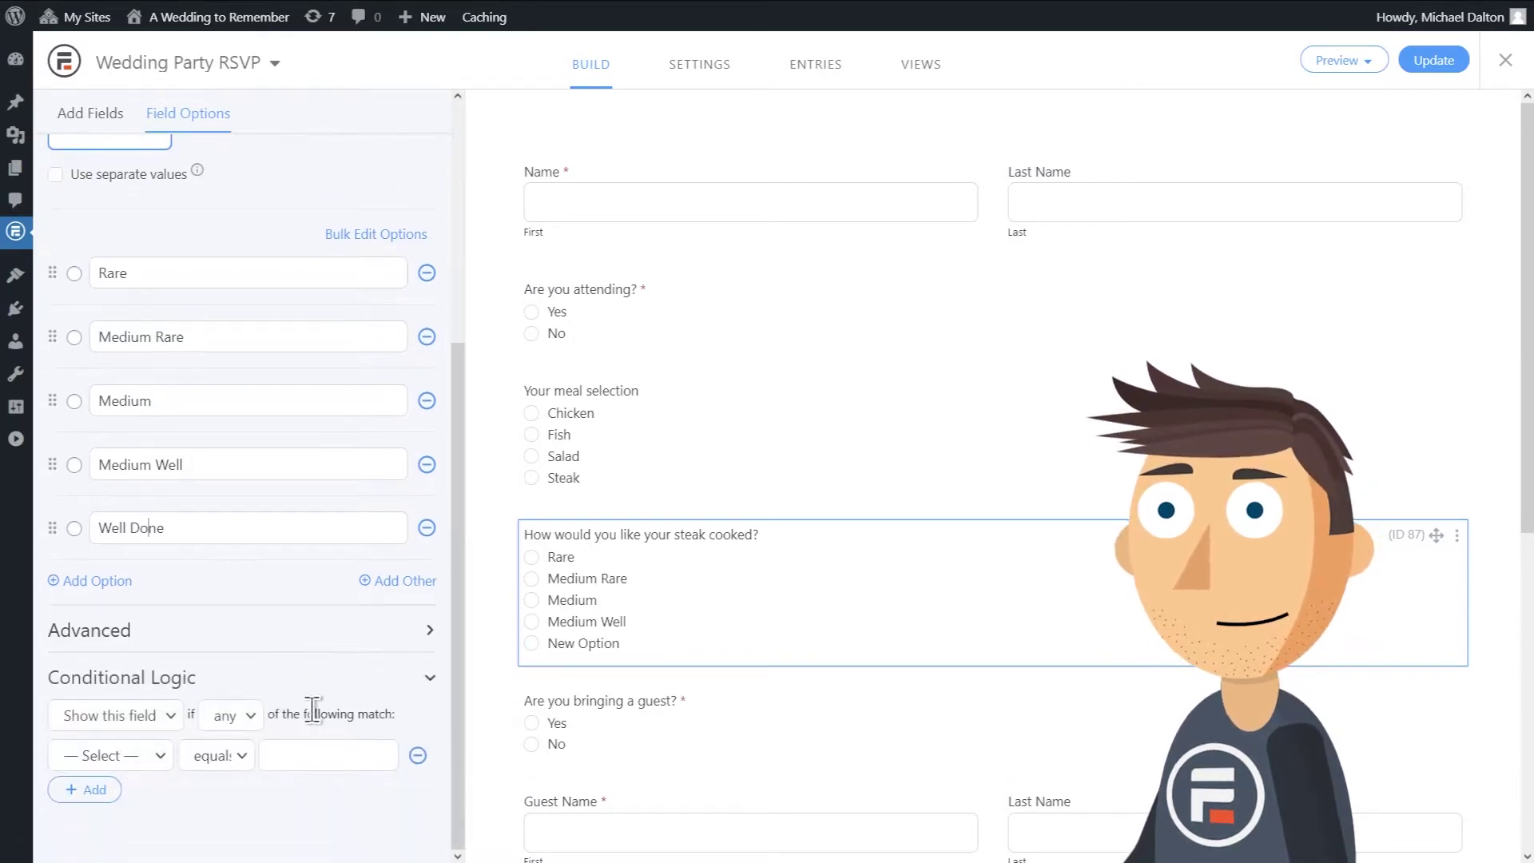
click(149, 761)
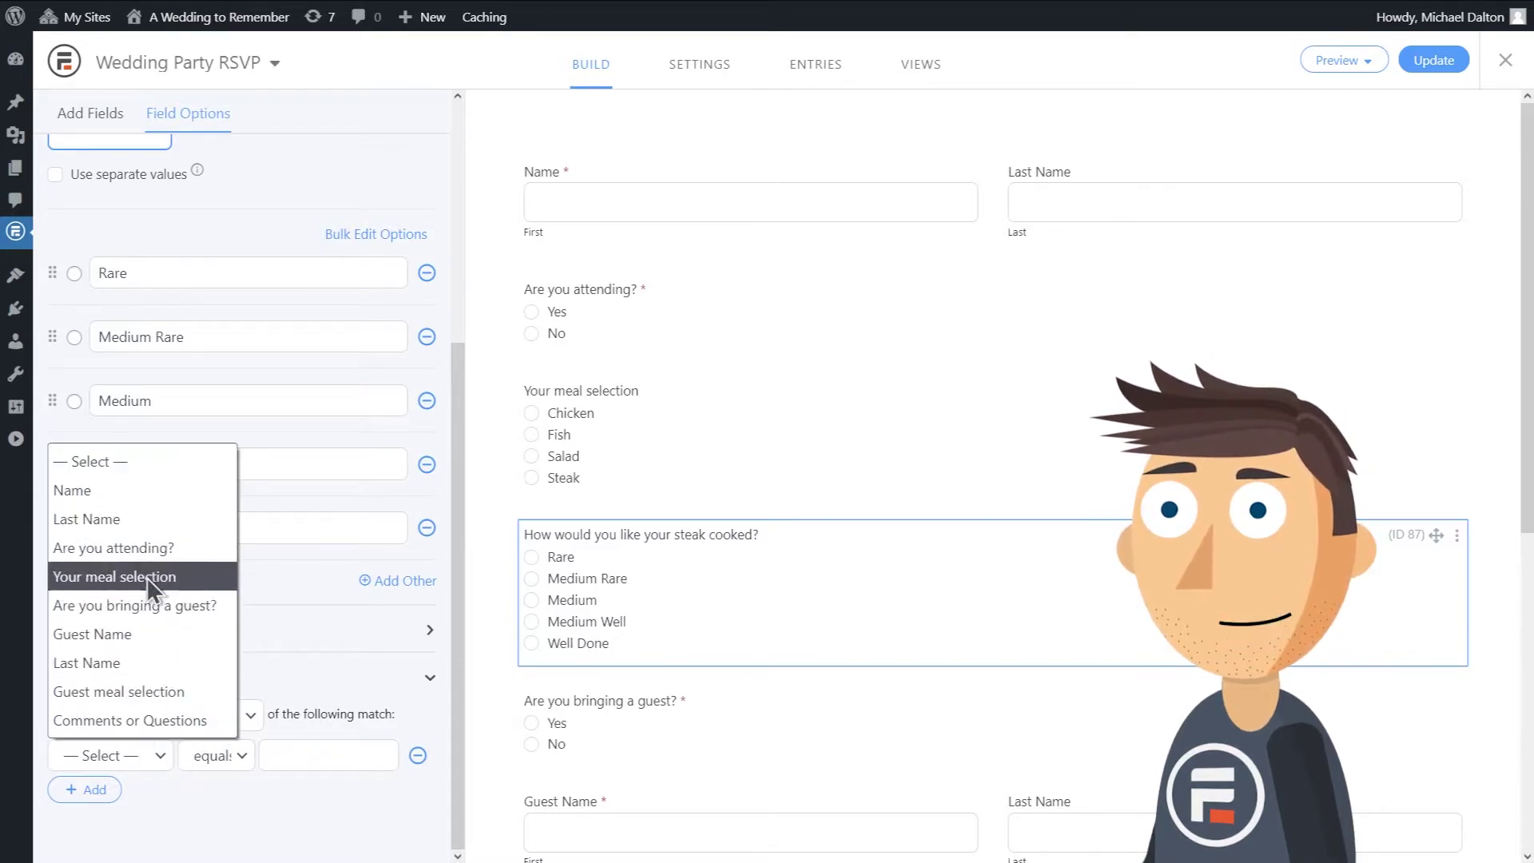
click(147, 577)
click(324, 755)
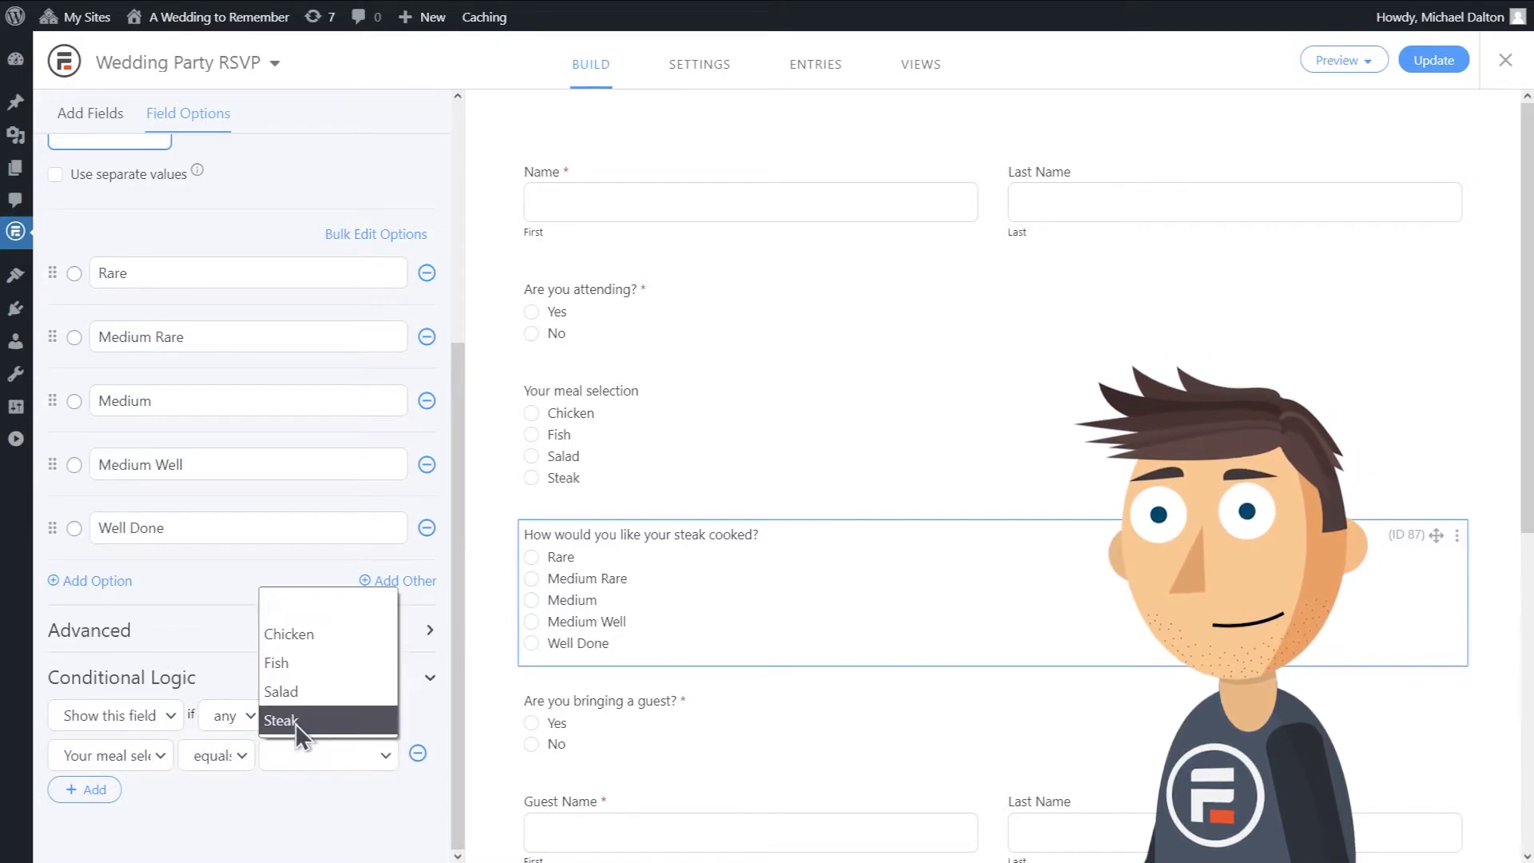
click(296, 720)
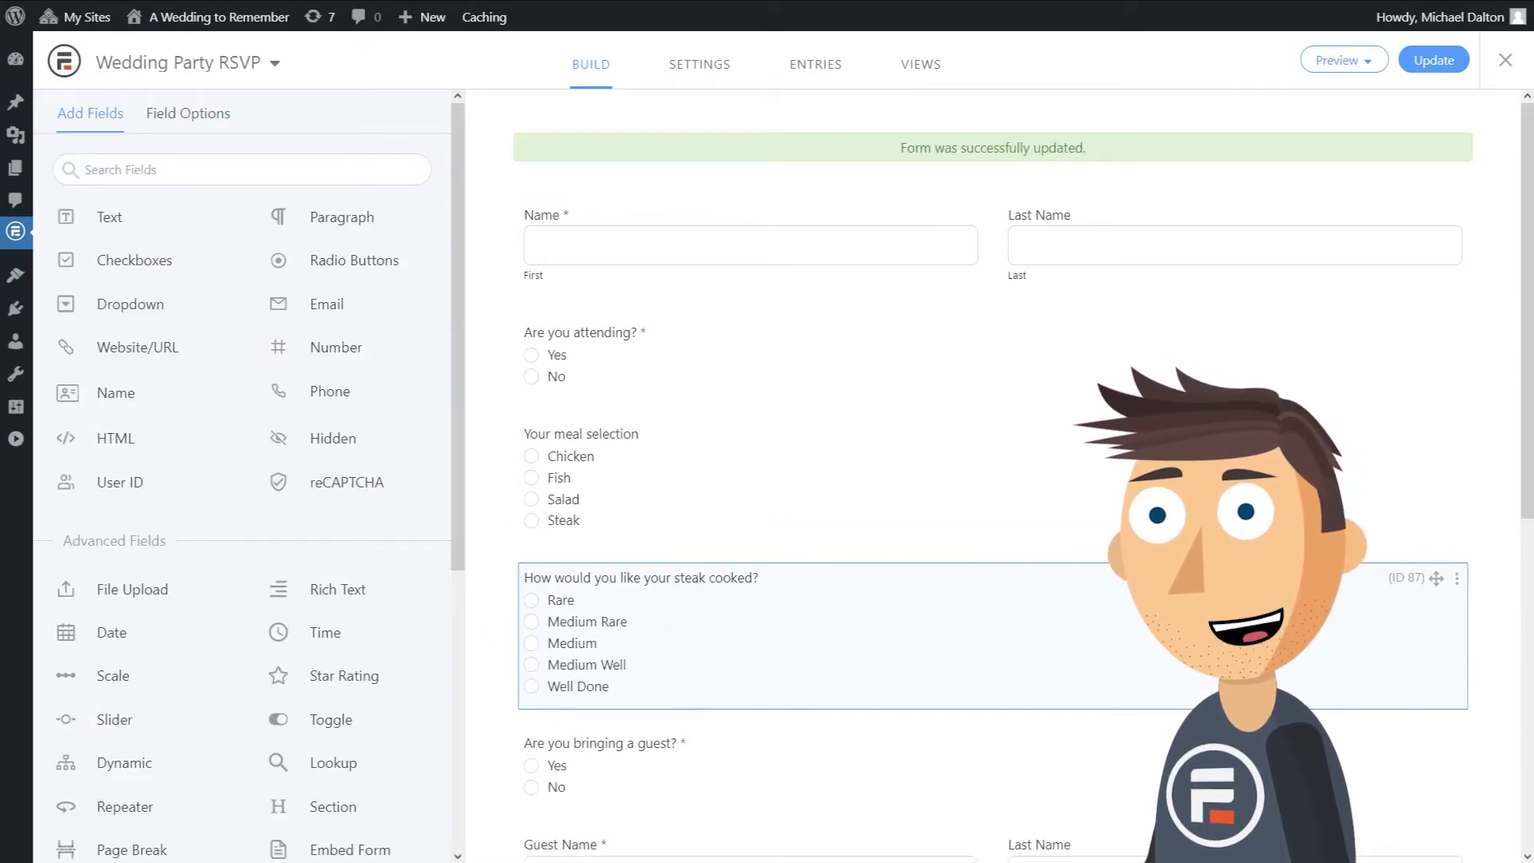
Duplicate the steak-doneness question and add another choice to Guest meal selection
click(1457, 578)
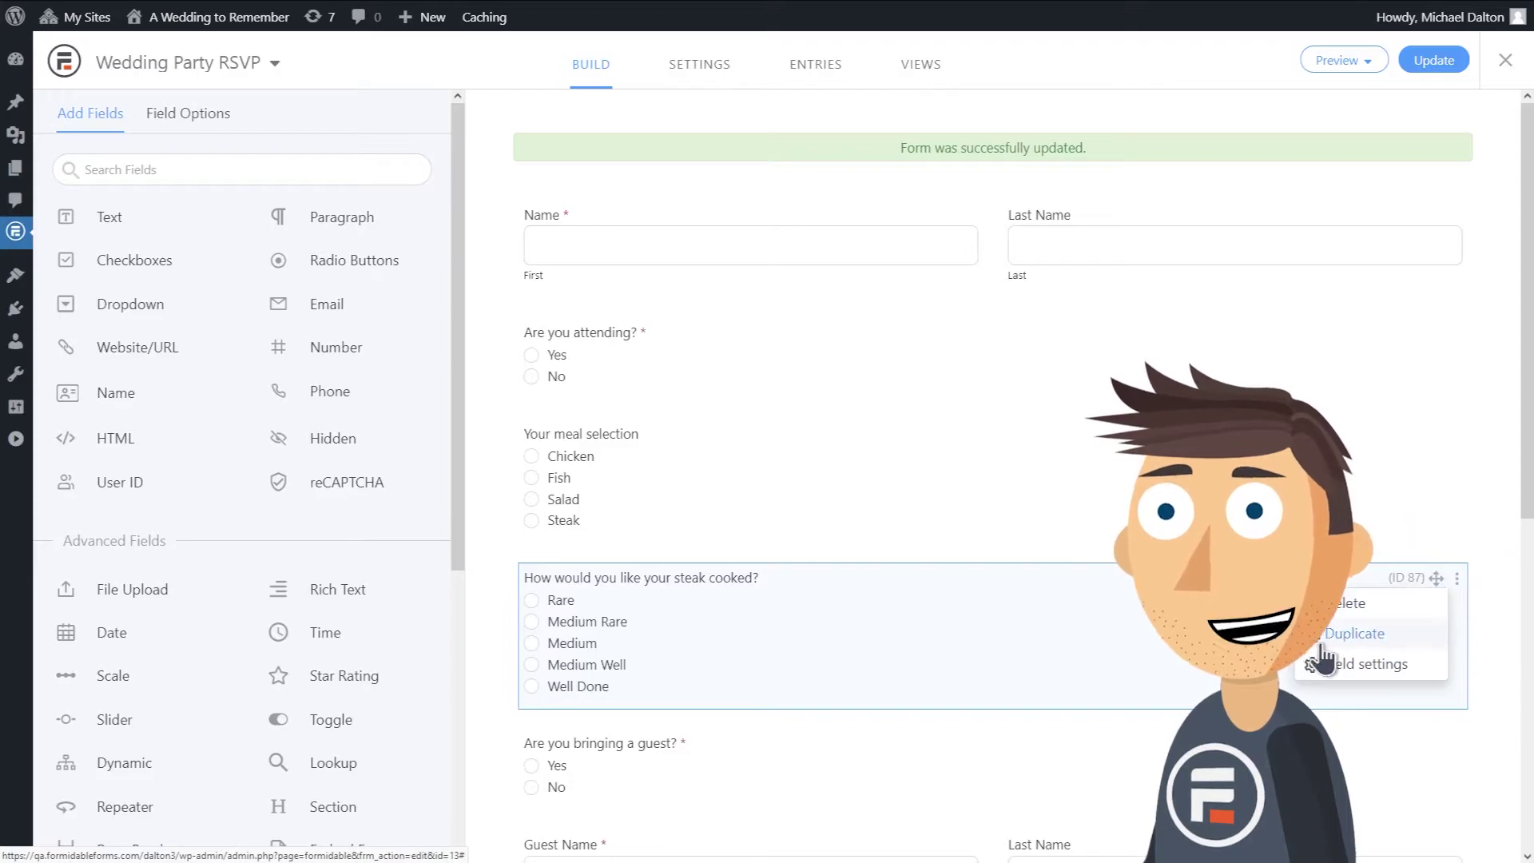
click(1353, 632)
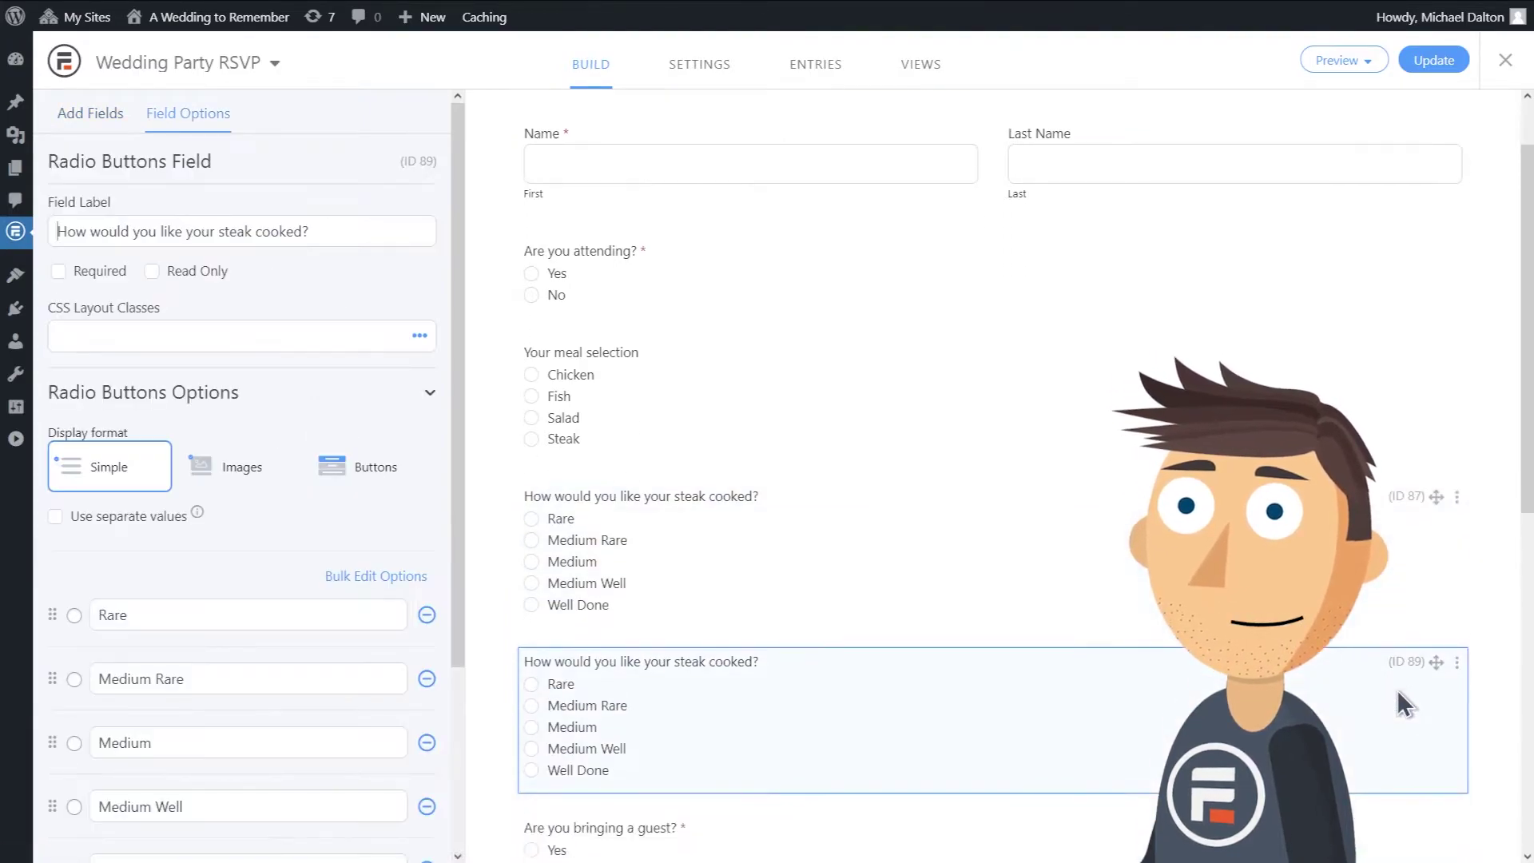
scroll(1405, 703, down, 3)
drag(1436, 341, 1385, 478)
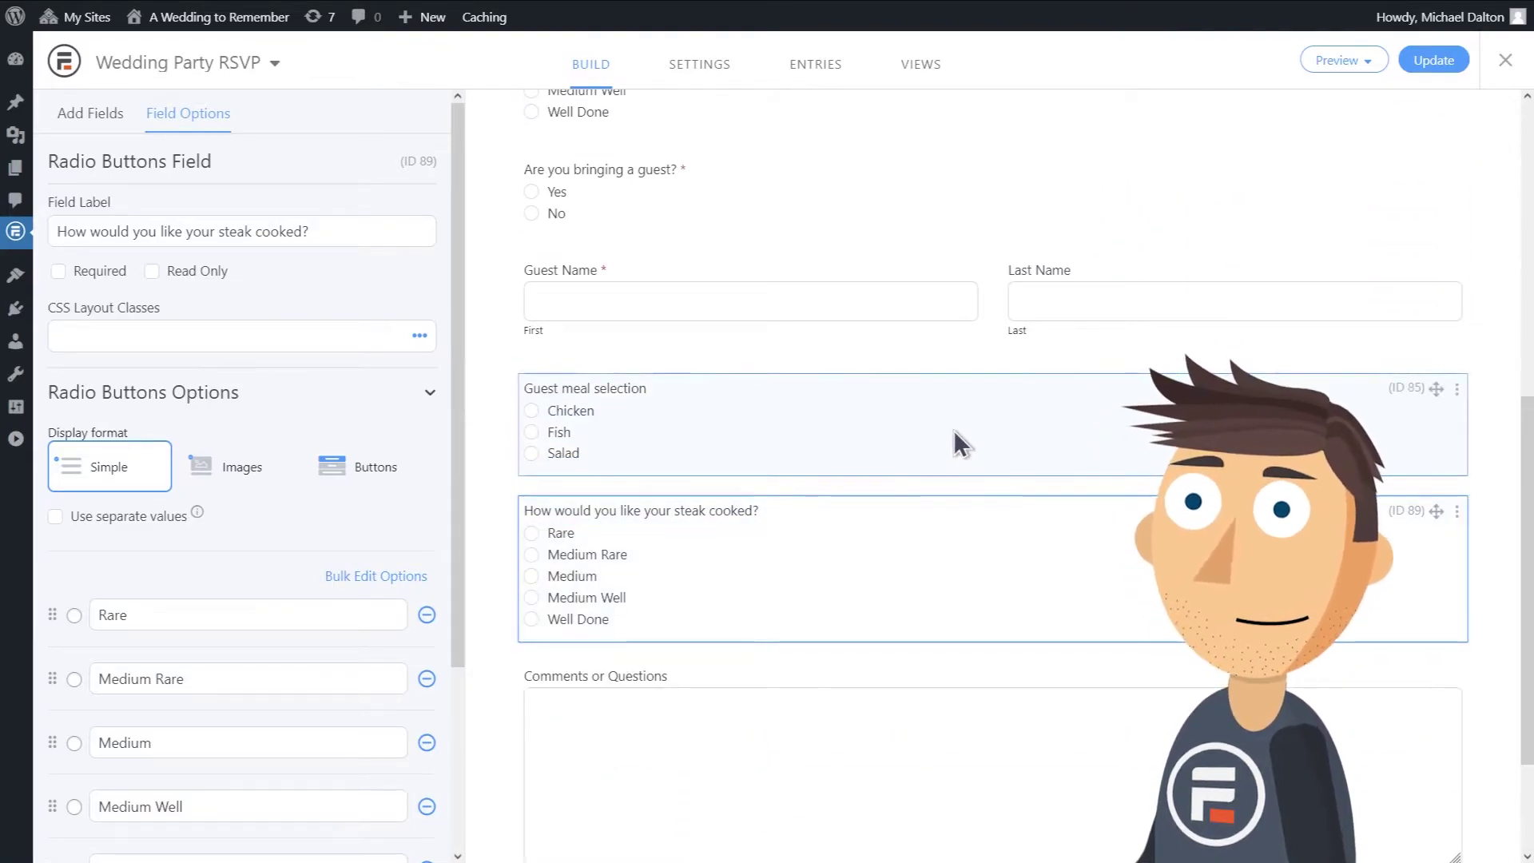
click(953, 431)
click(115, 794)
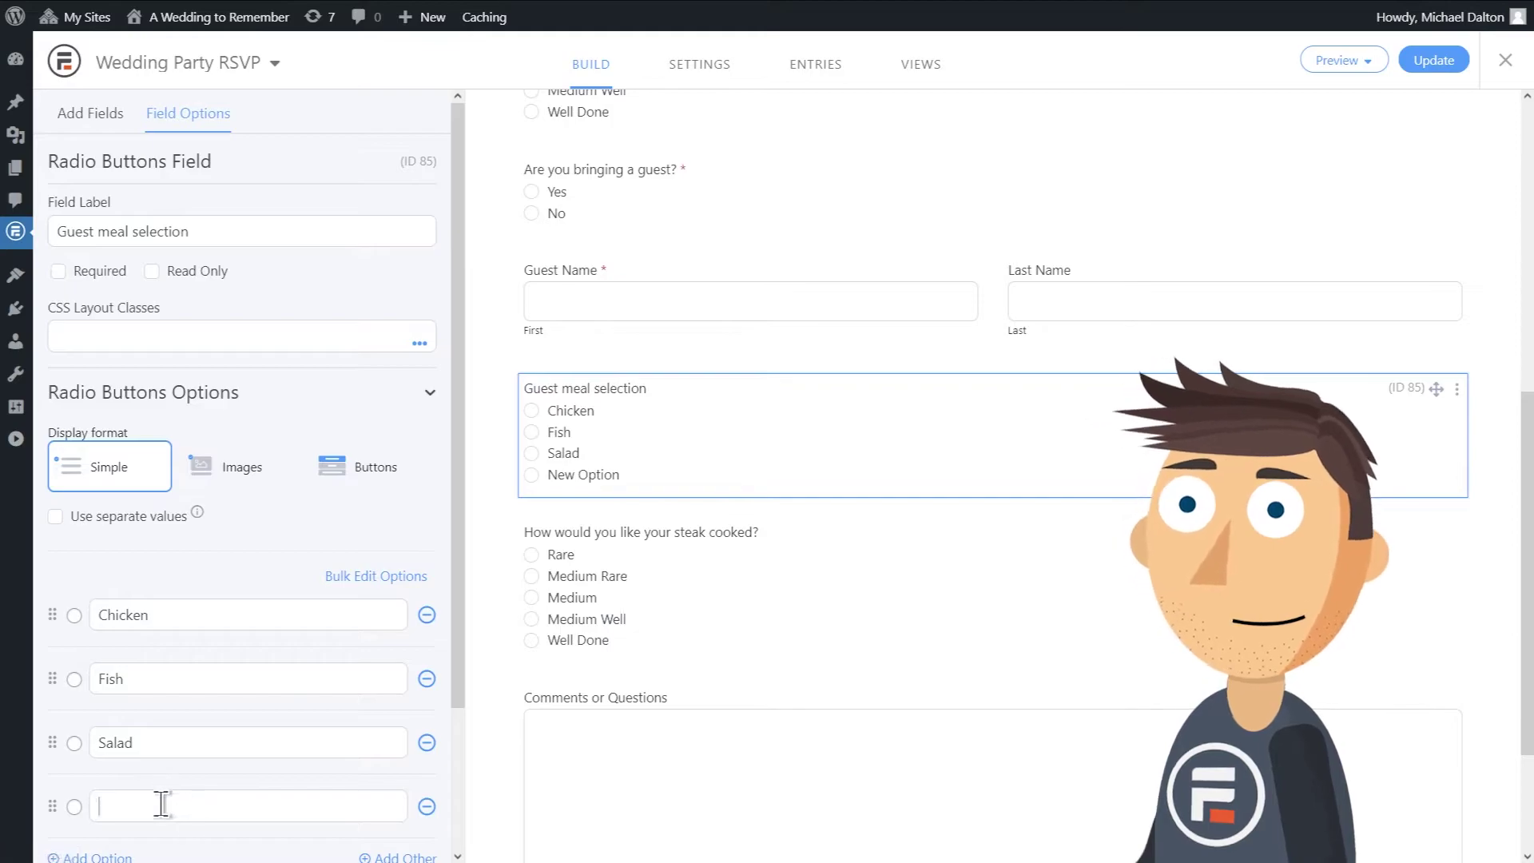
text(Steak)
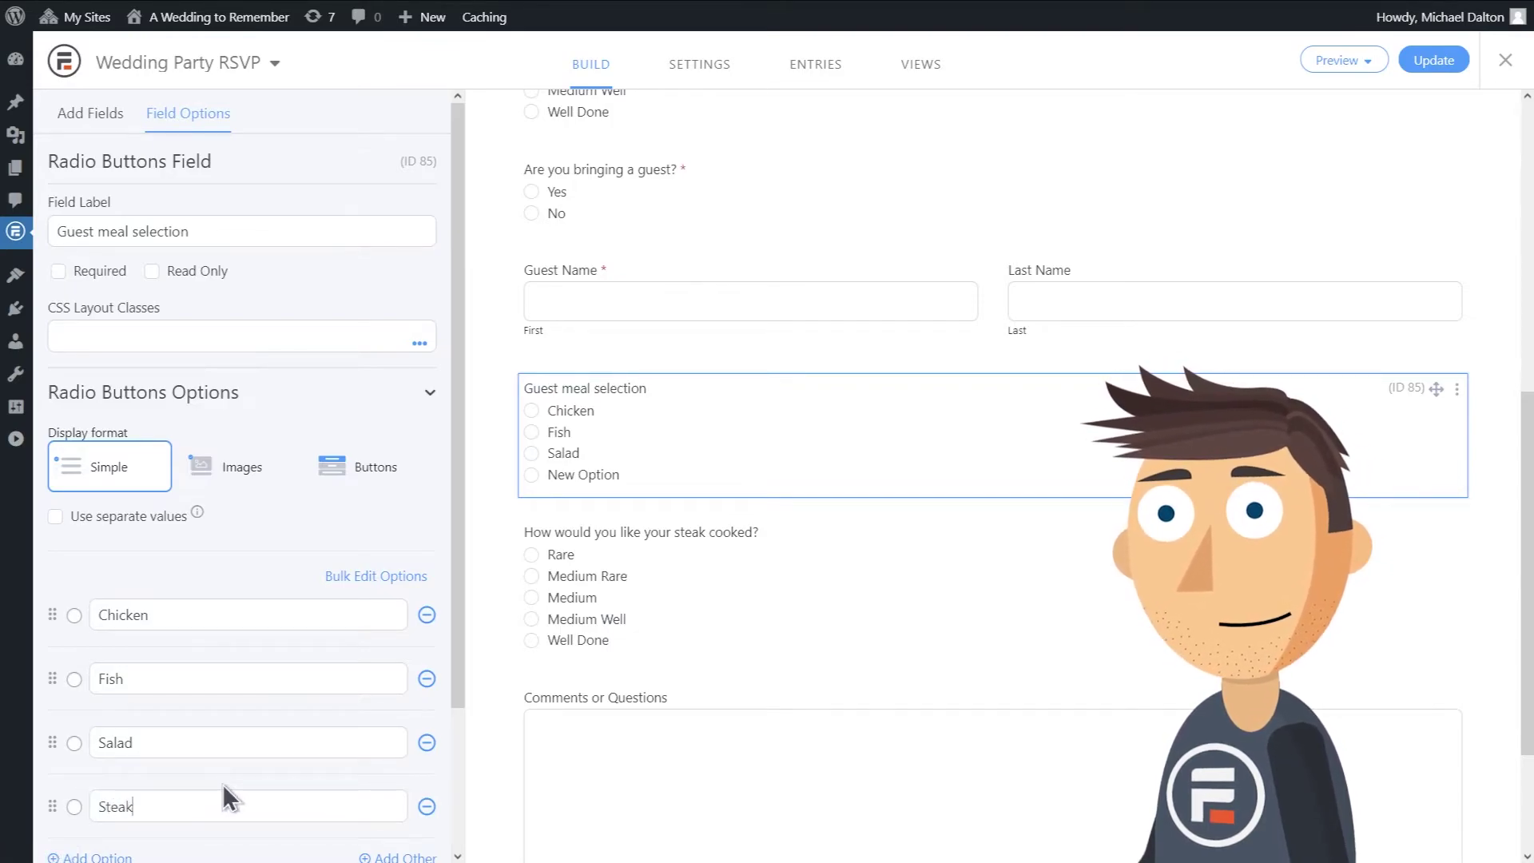
Edit the copy's label, show it only when Guest meal selection equals Steak, and save
click(753, 565)
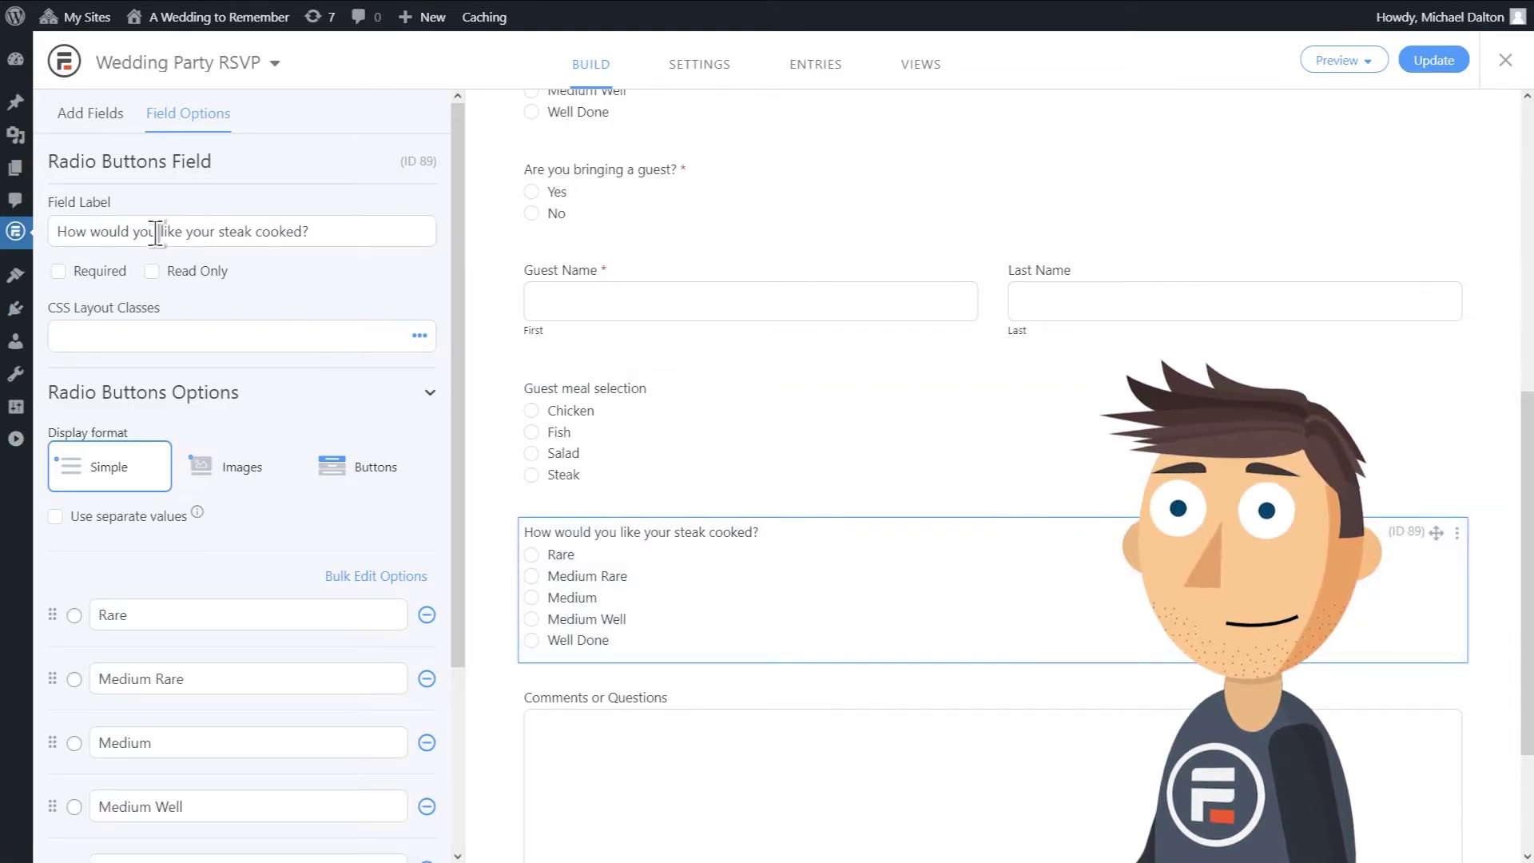
text(r guest)
double_click(246, 231)
text(t)
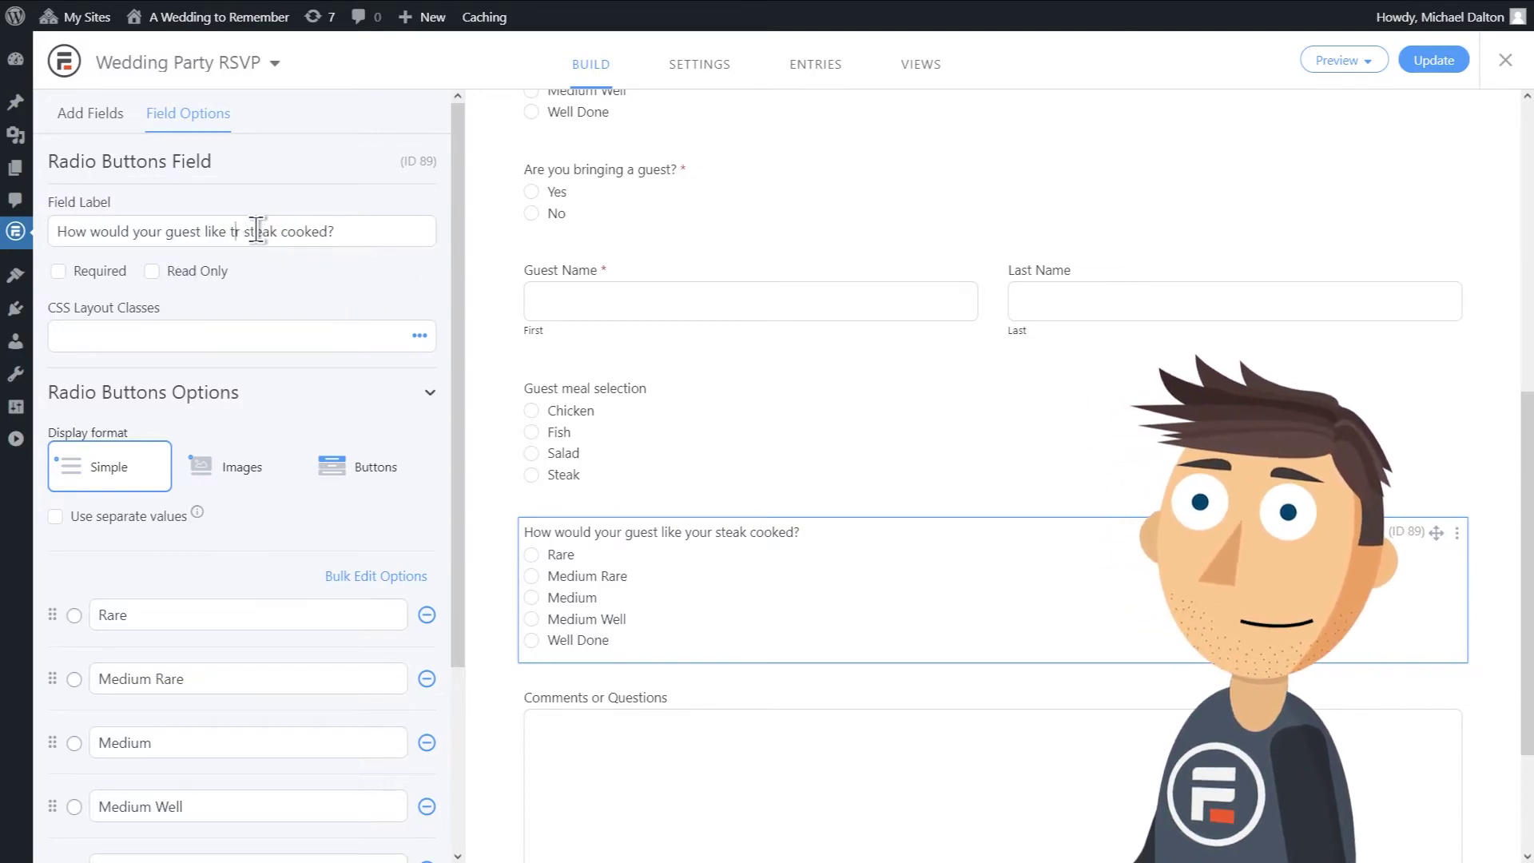
text(heir)
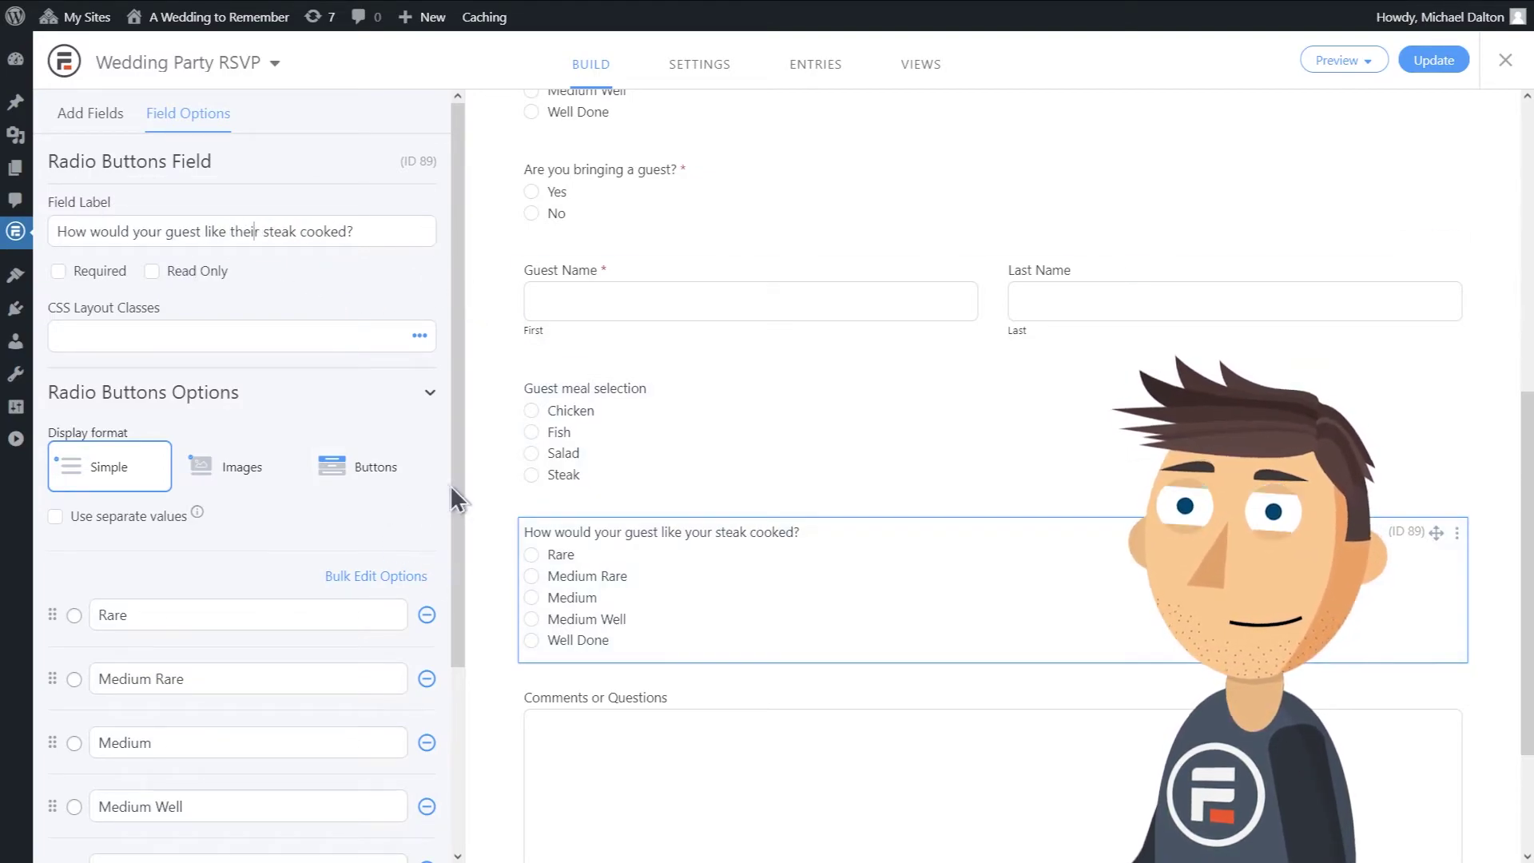
drag(456, 497, 467, 635)
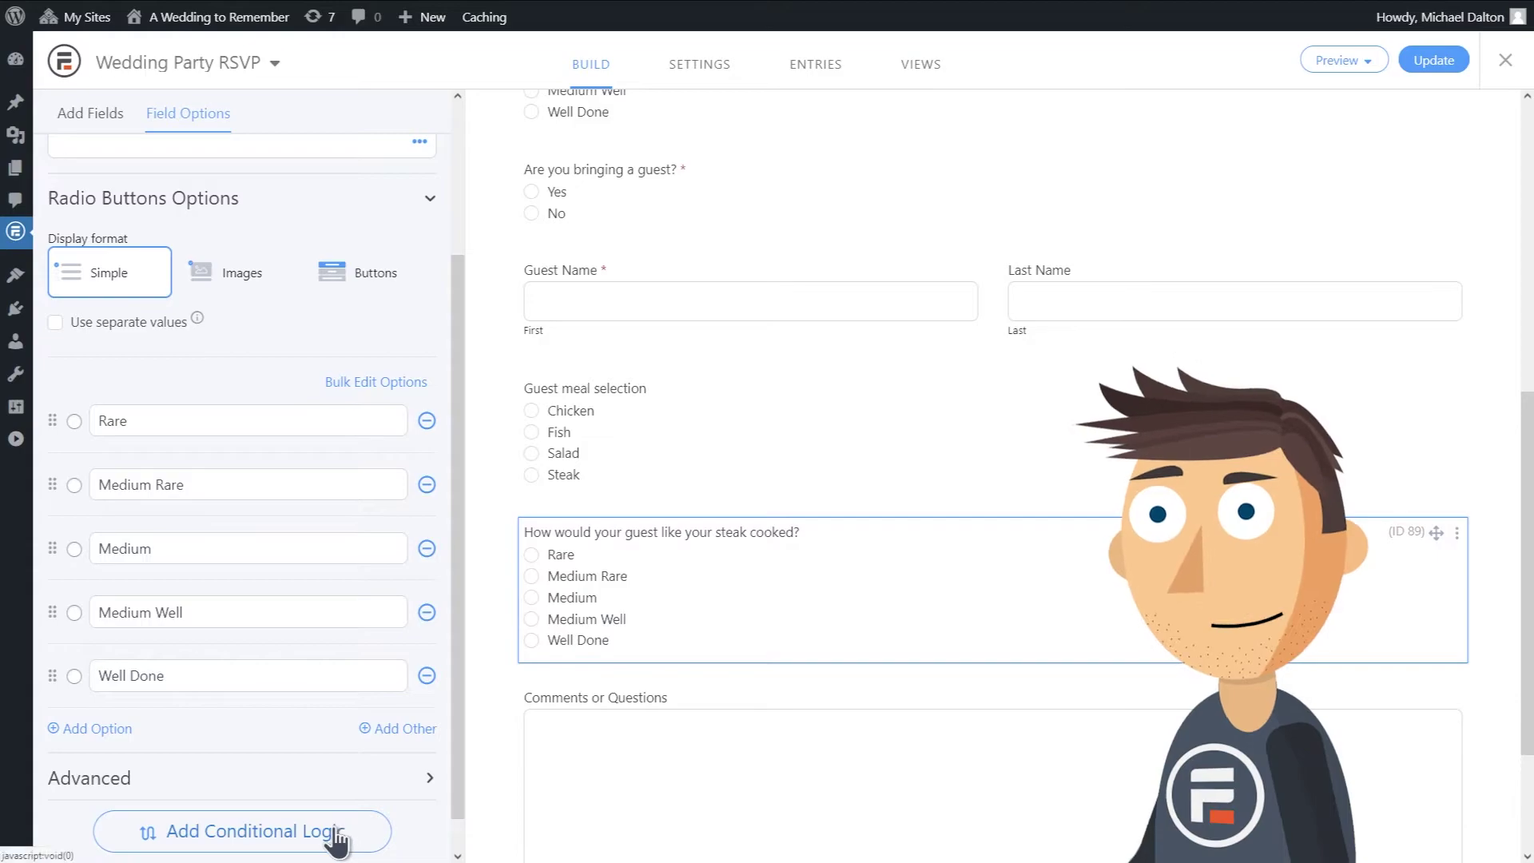
click(336, 832)
click(156, 759)
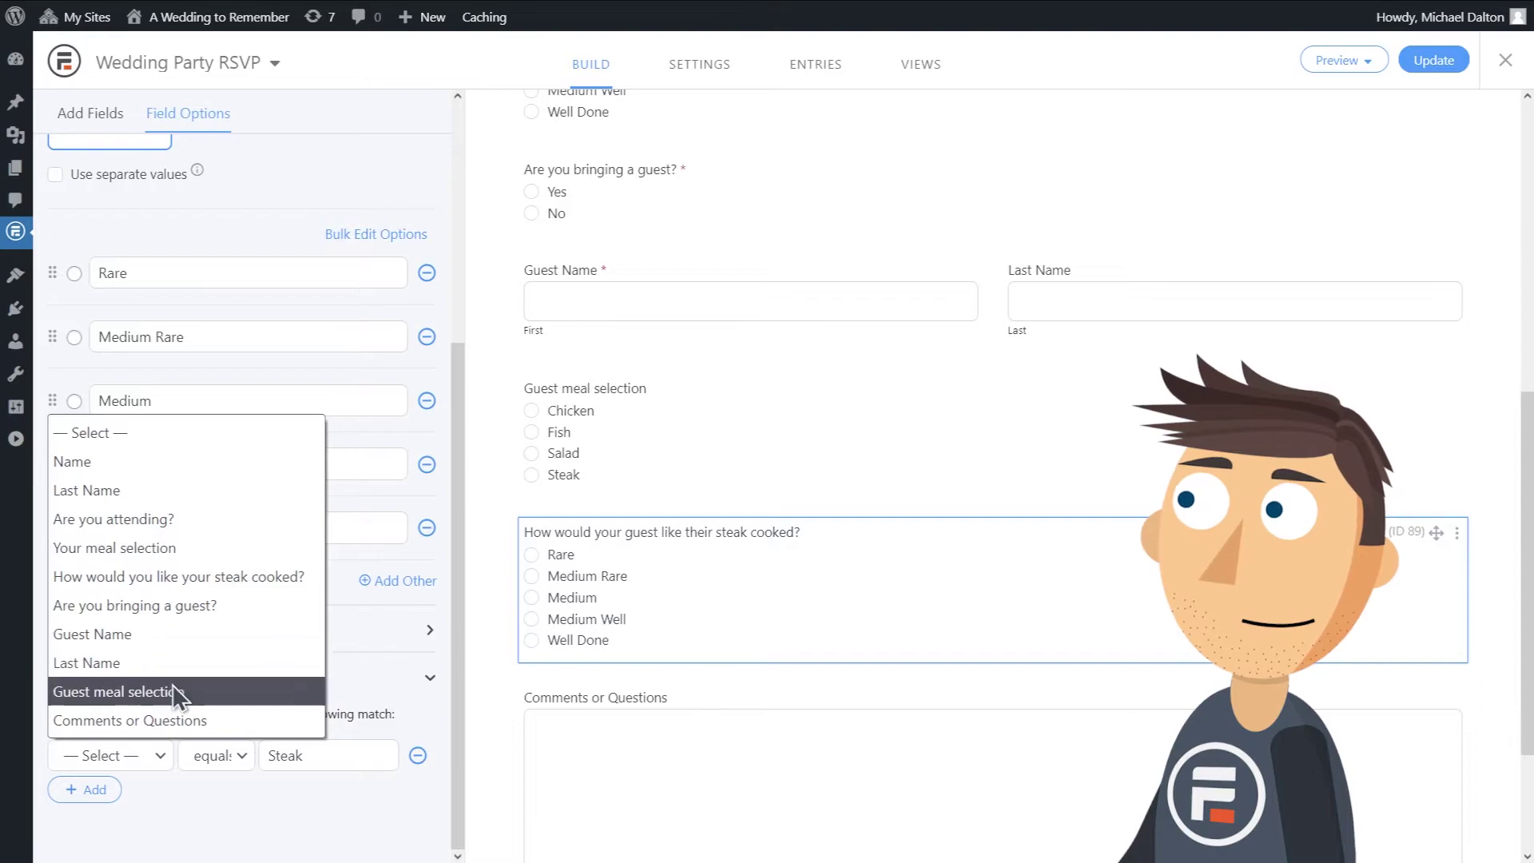
click(119, 691)
click(327, 755)
click(300, 730)
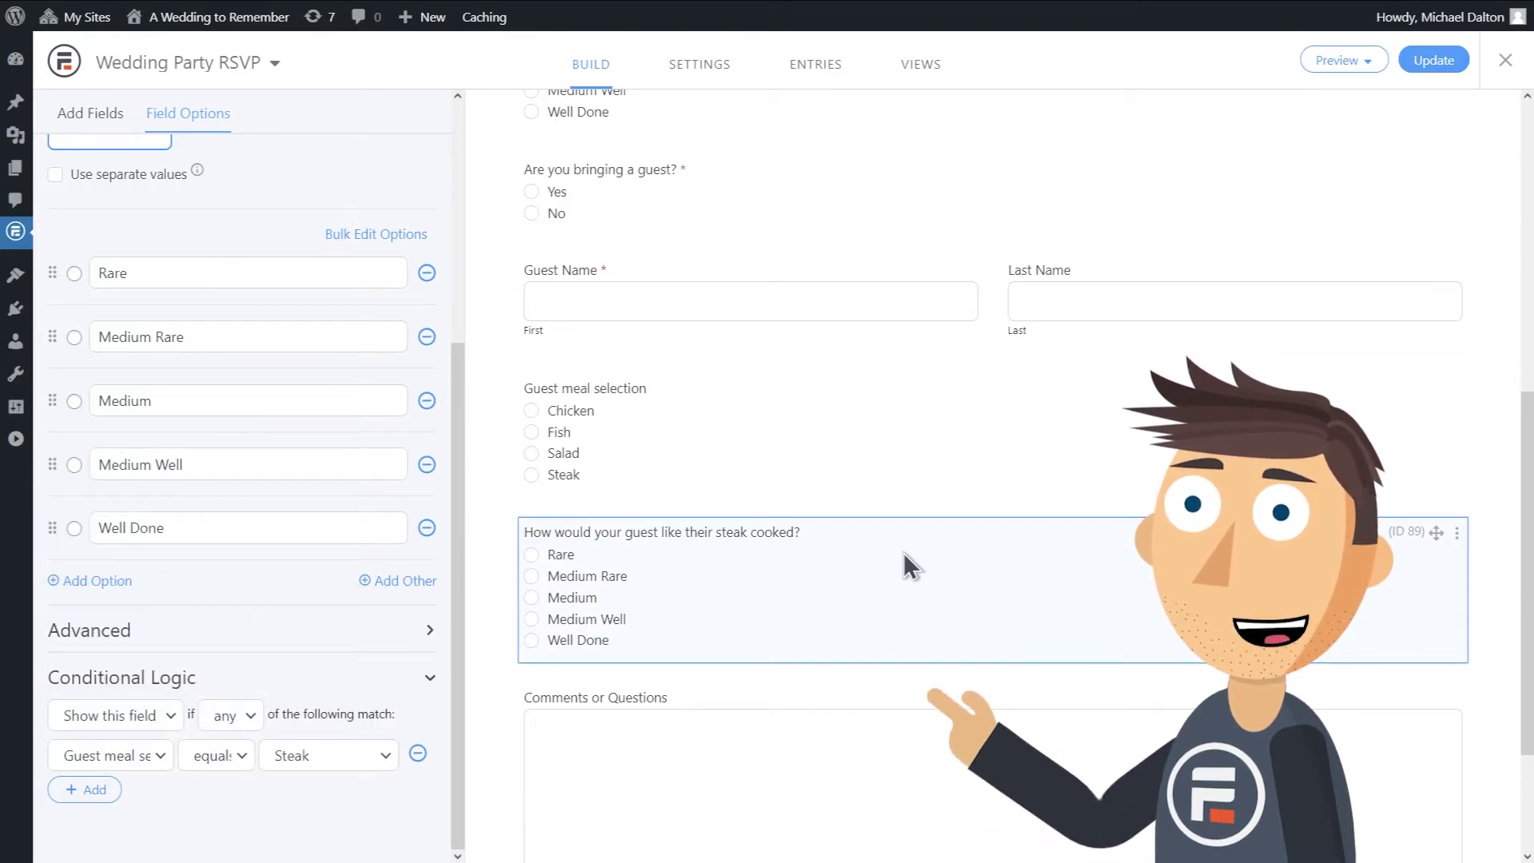
scroll(902, 553, up, 3)
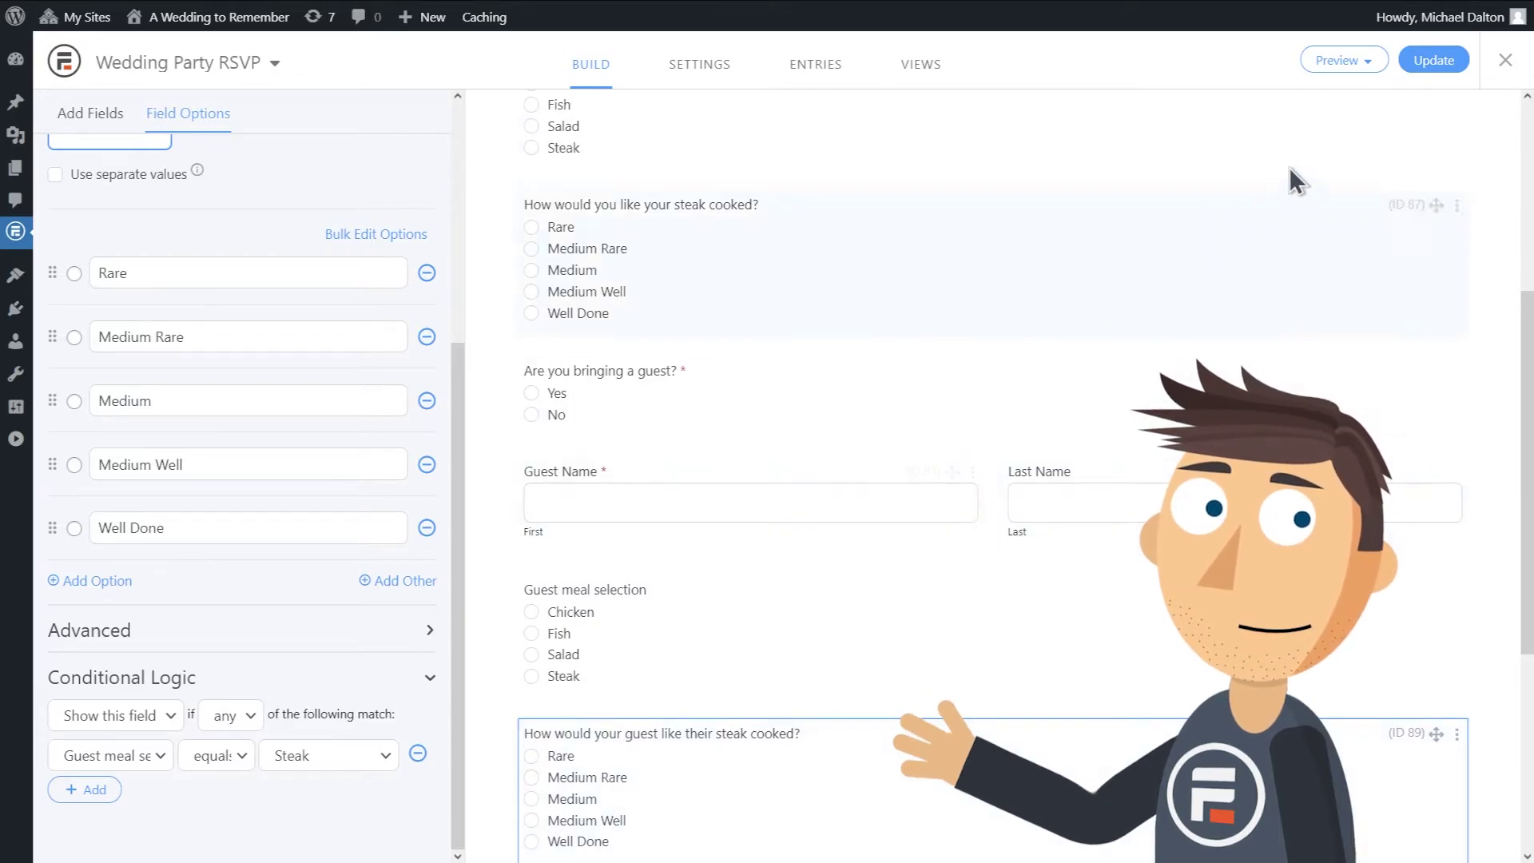
click(1433, 61)
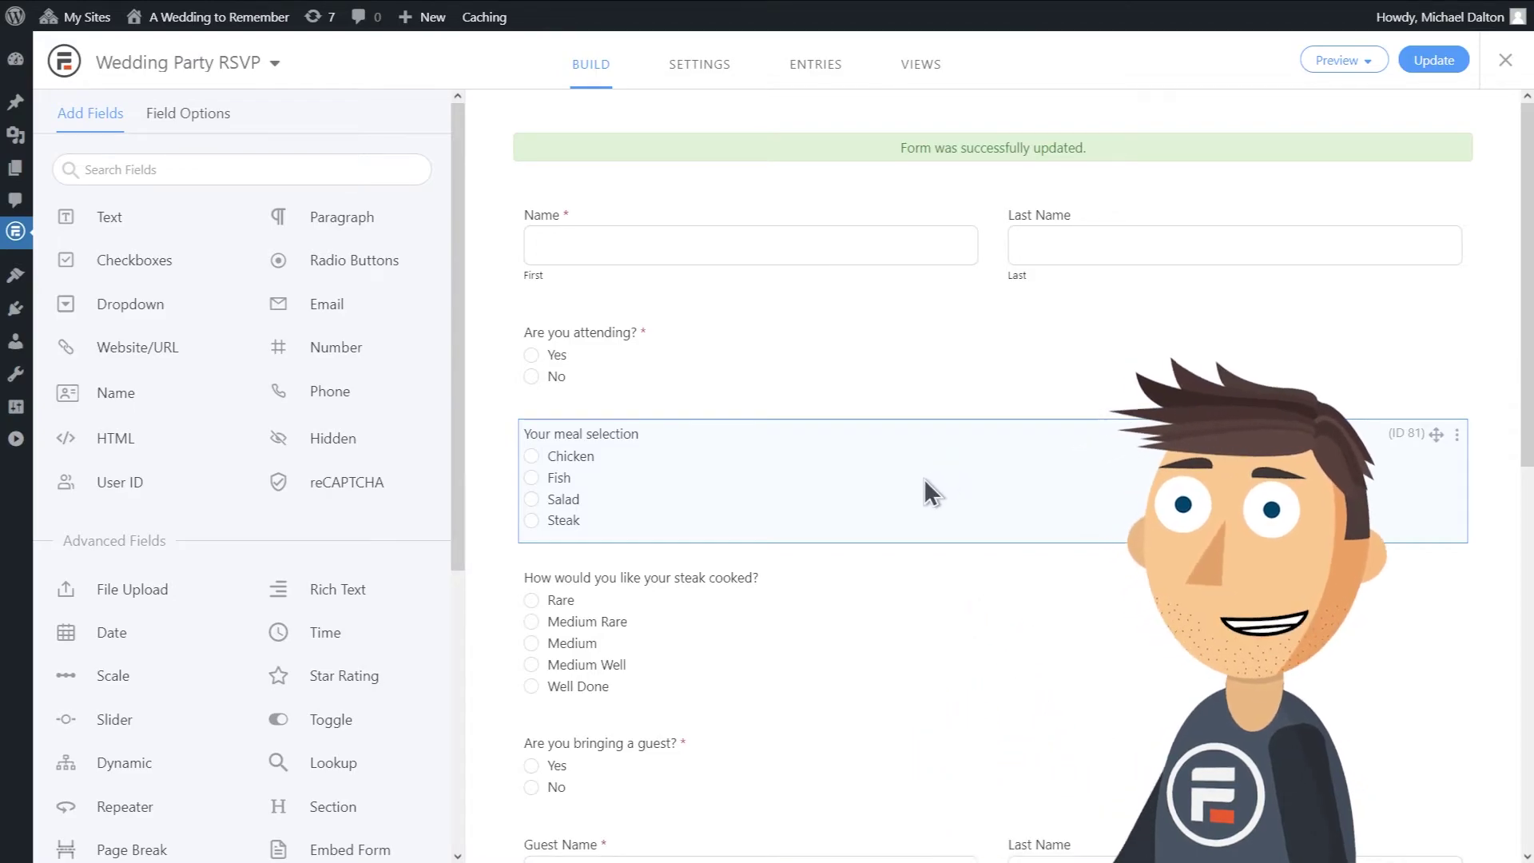
scroll(932, 476, down, 2)
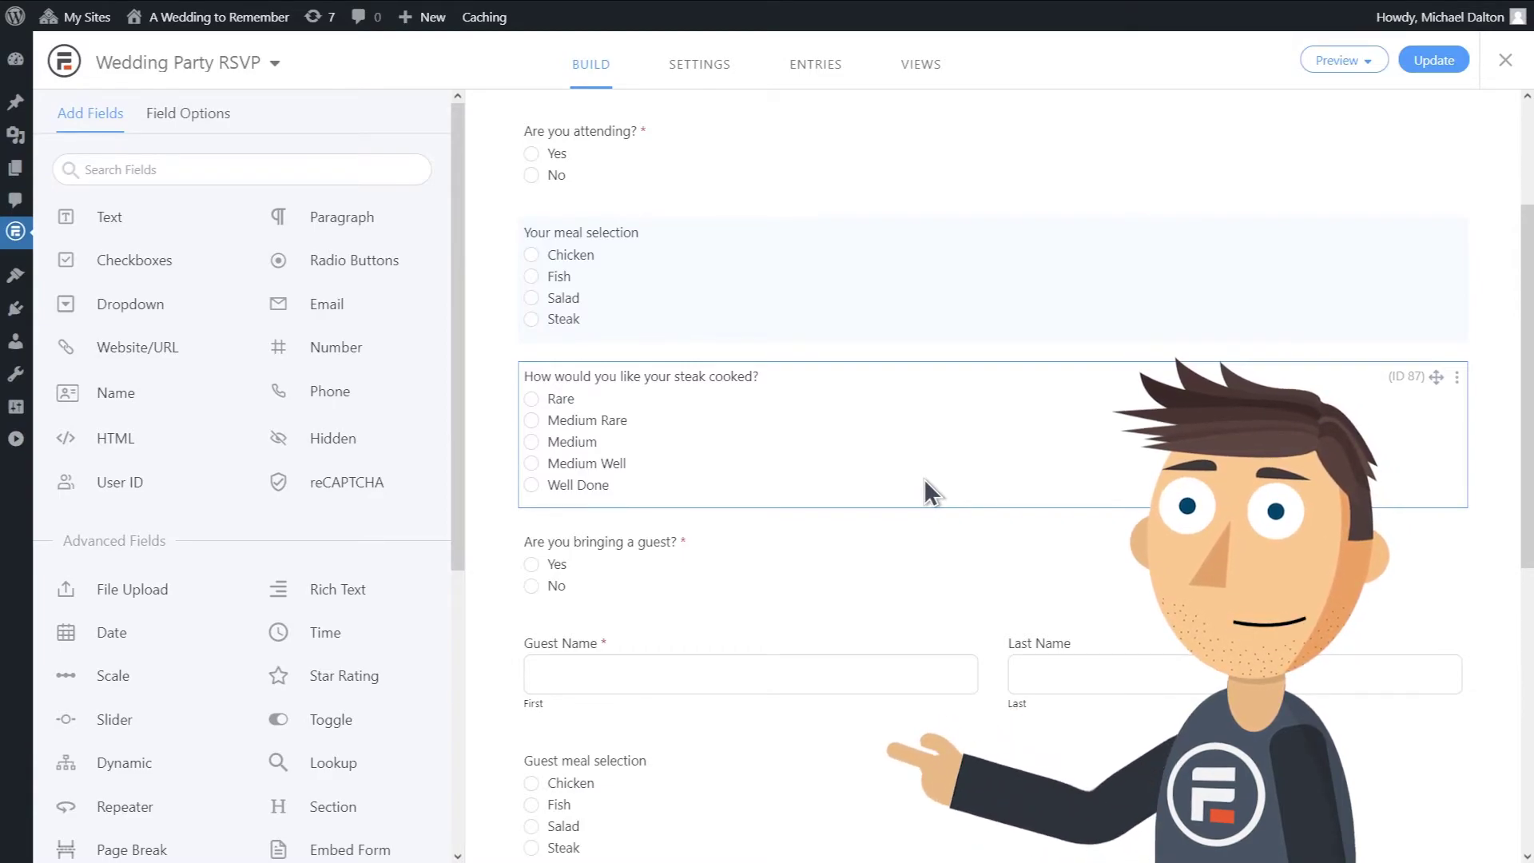
scroll(395, 581, down, 5)
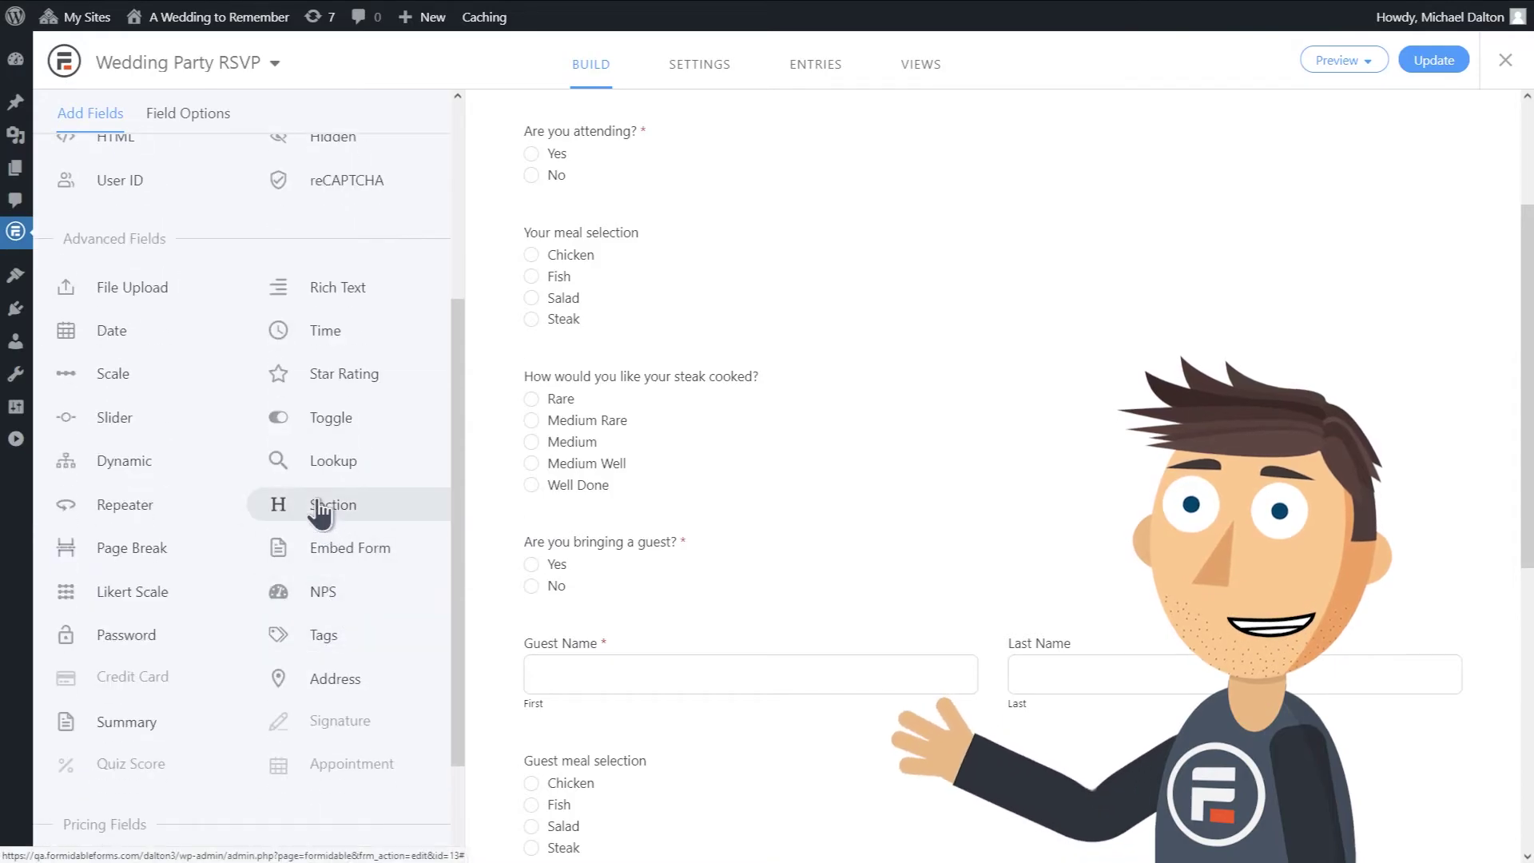
Add a Guest Info section and move Guest Name, Last Name, guest meal and guest steak fields into it
drag(321, 505, 561, 600)
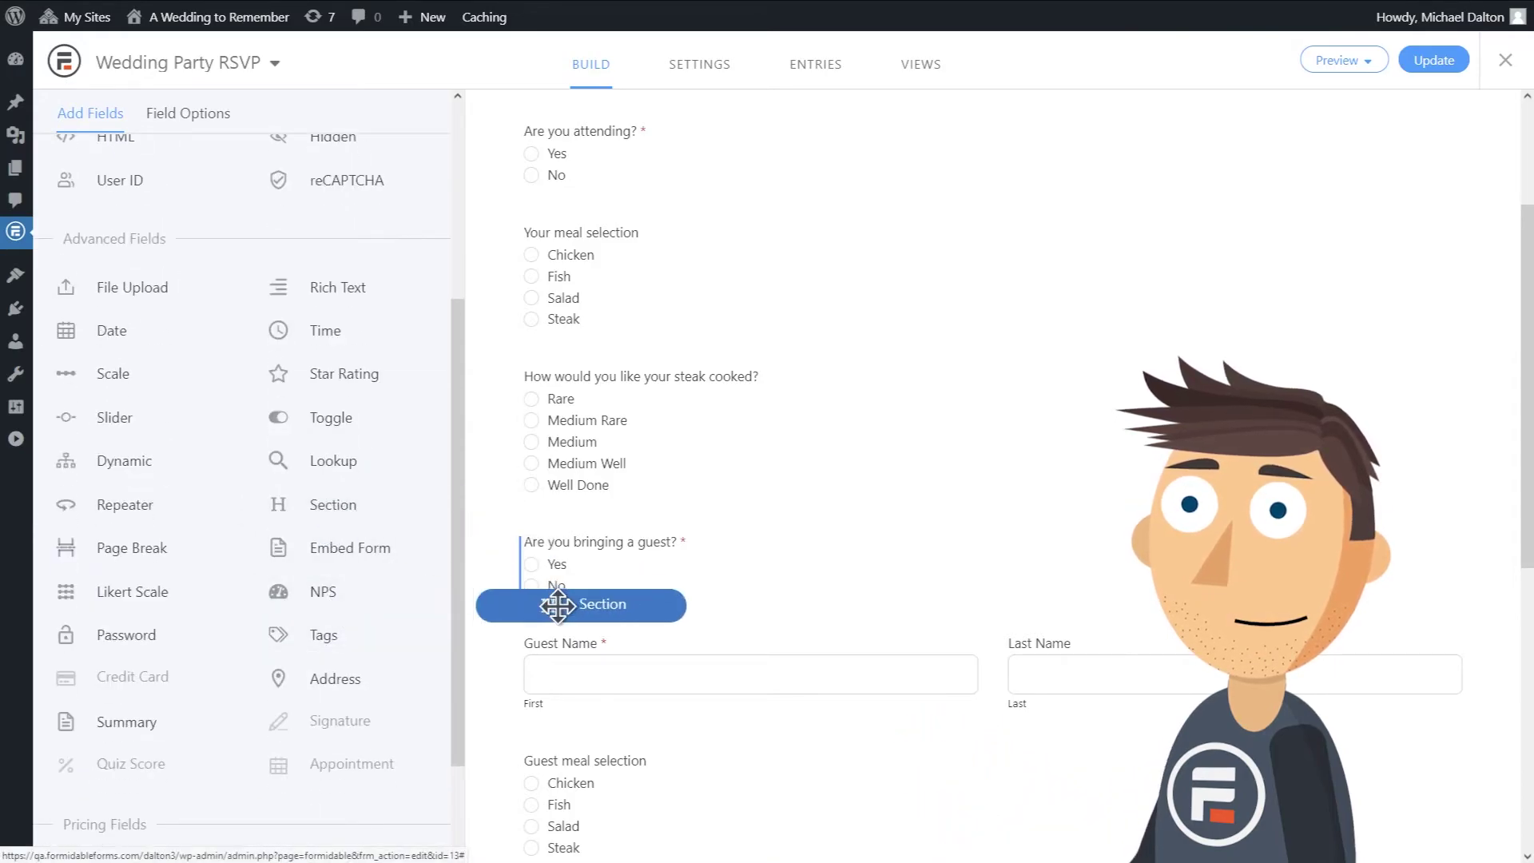
click(624, 684)
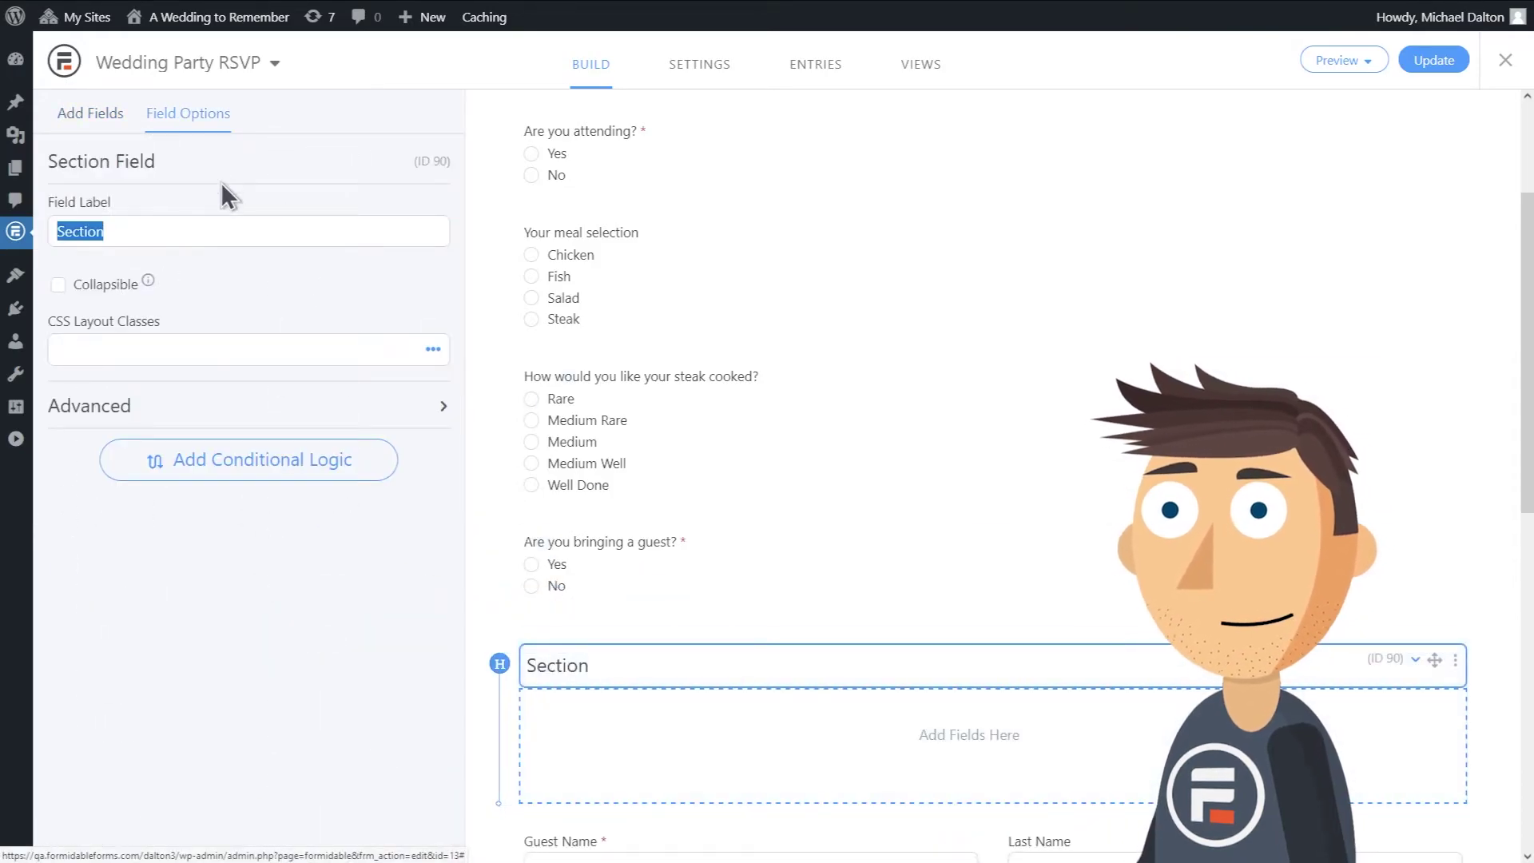
text(Guest Info)
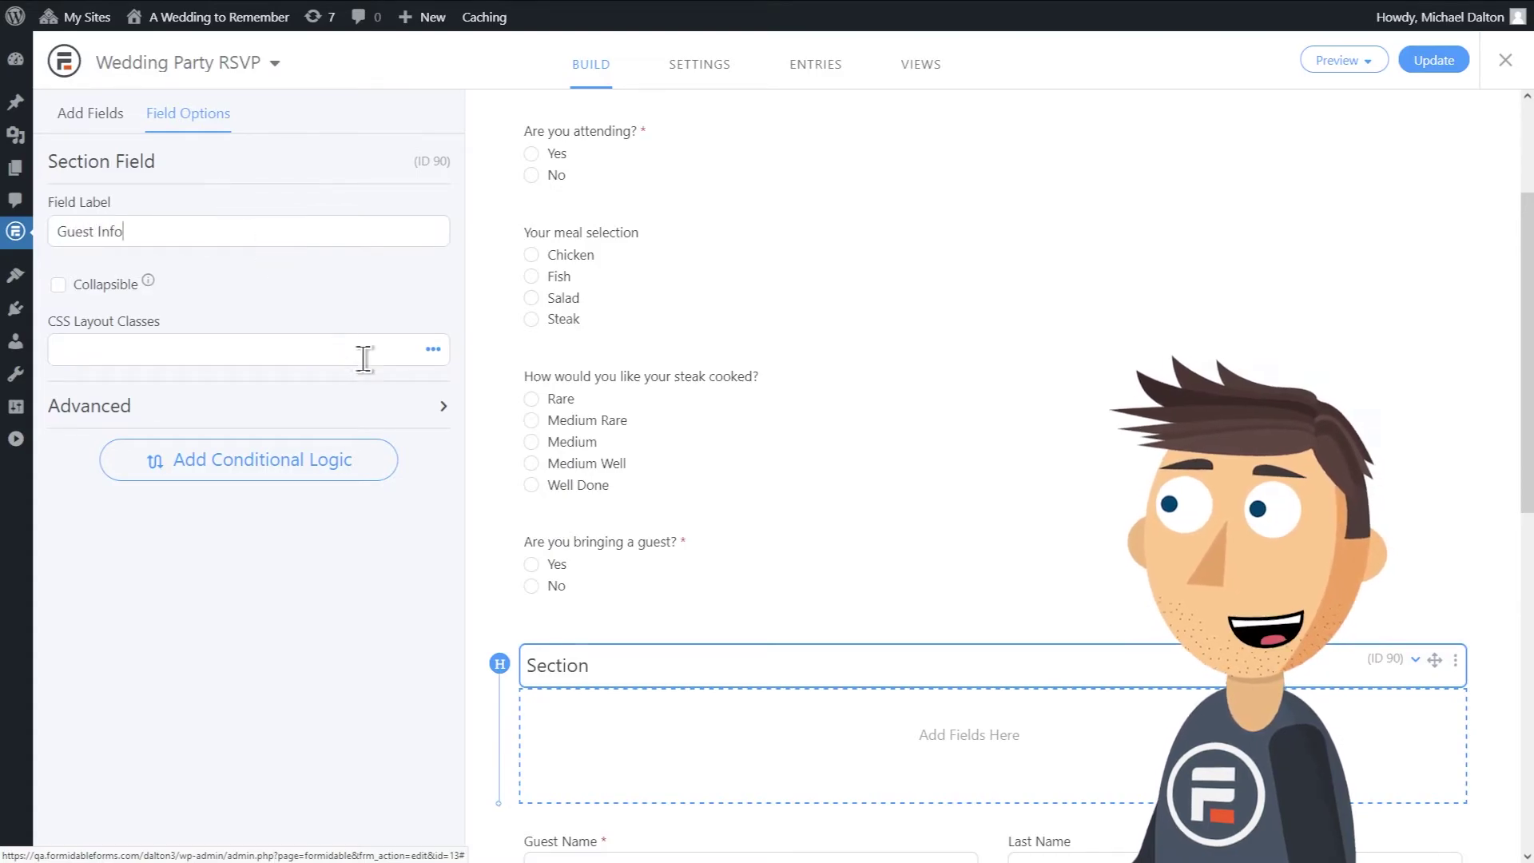
scroll(730, 505, down, 4)
drag(950, 434, 959, 348)
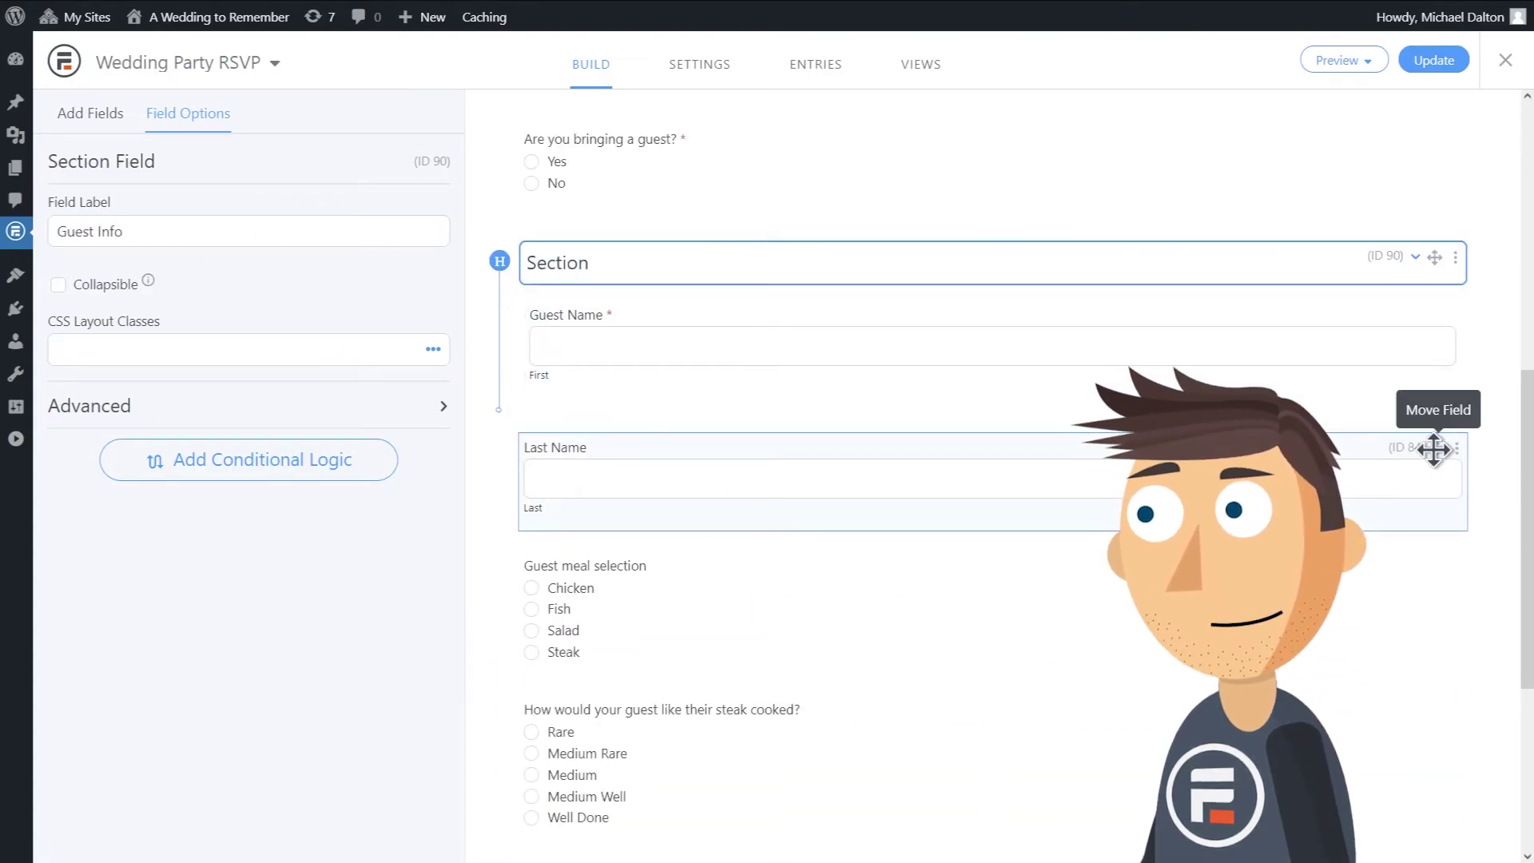
drag(1435, 450, 1438, 353)
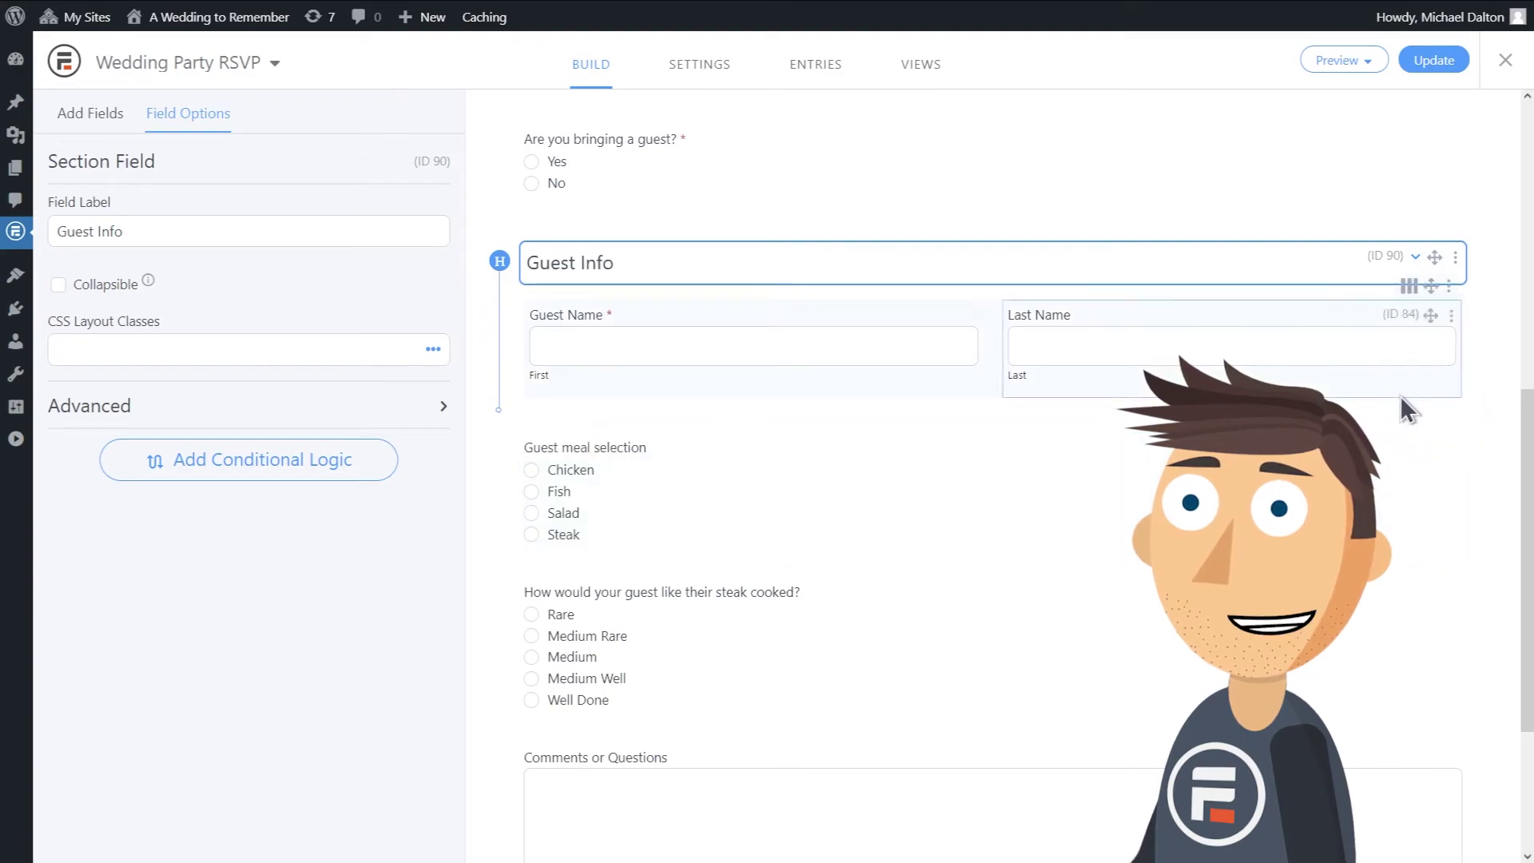
drag(1436, 447, 1438, 421)
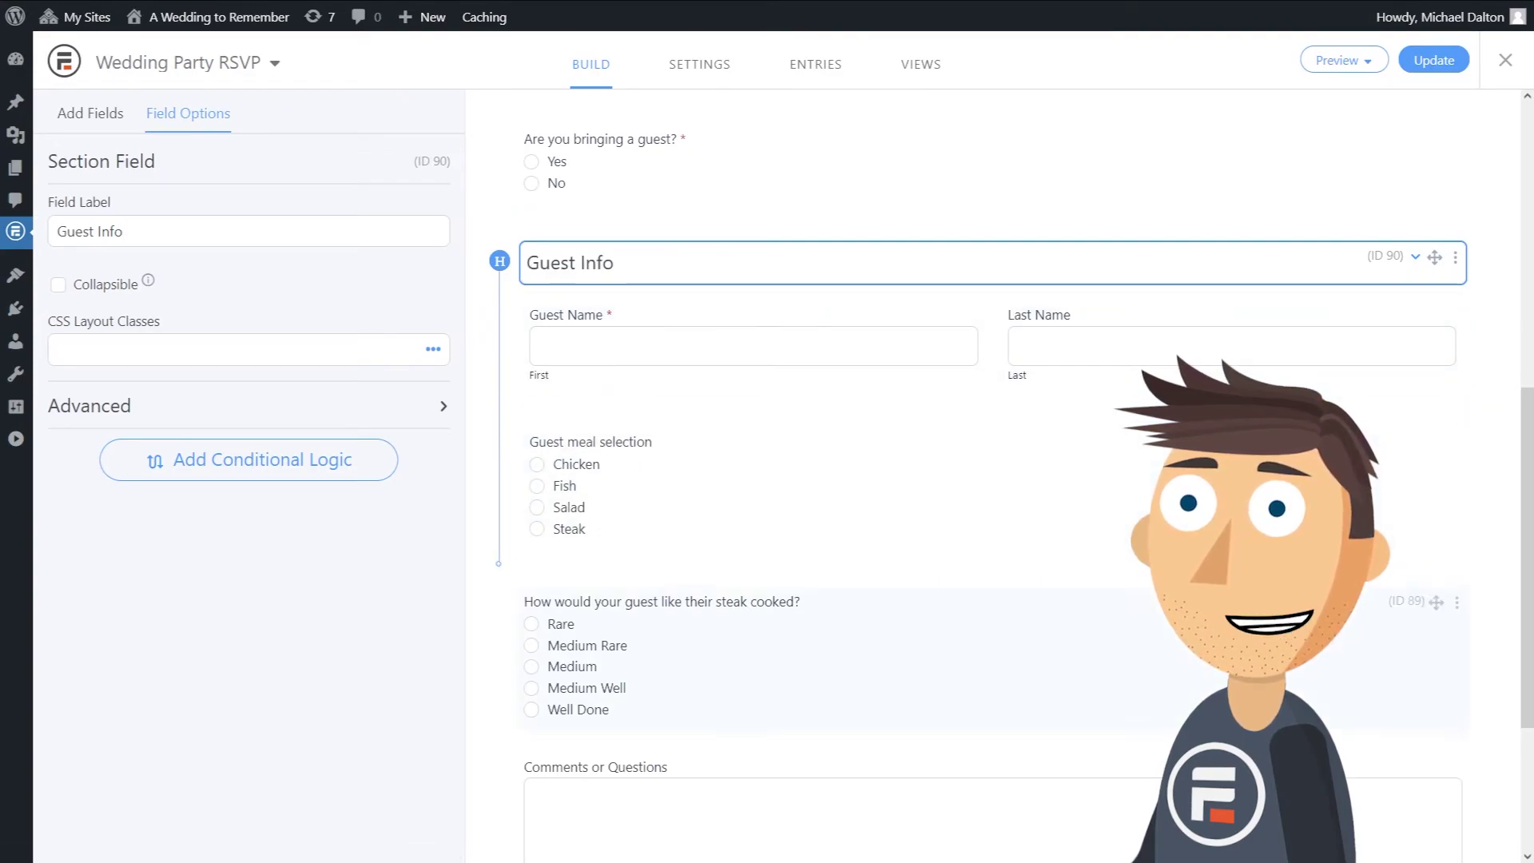
drag(1438, 584, 1432, 564)
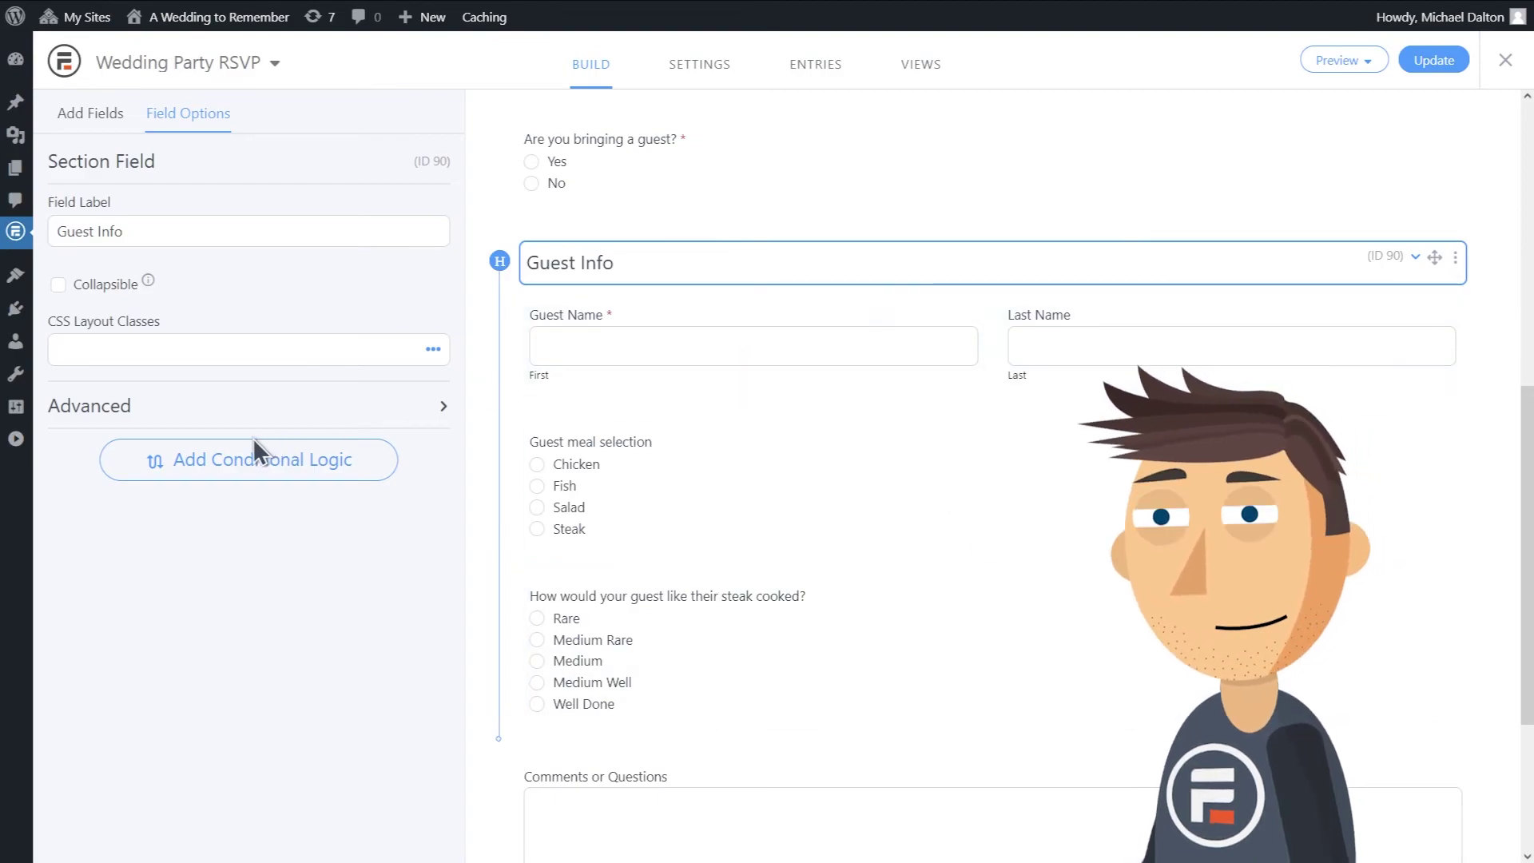
Show Guest Info only when 'Are you bringing a guest?' equals Yes, and save the form
click(258, 467)
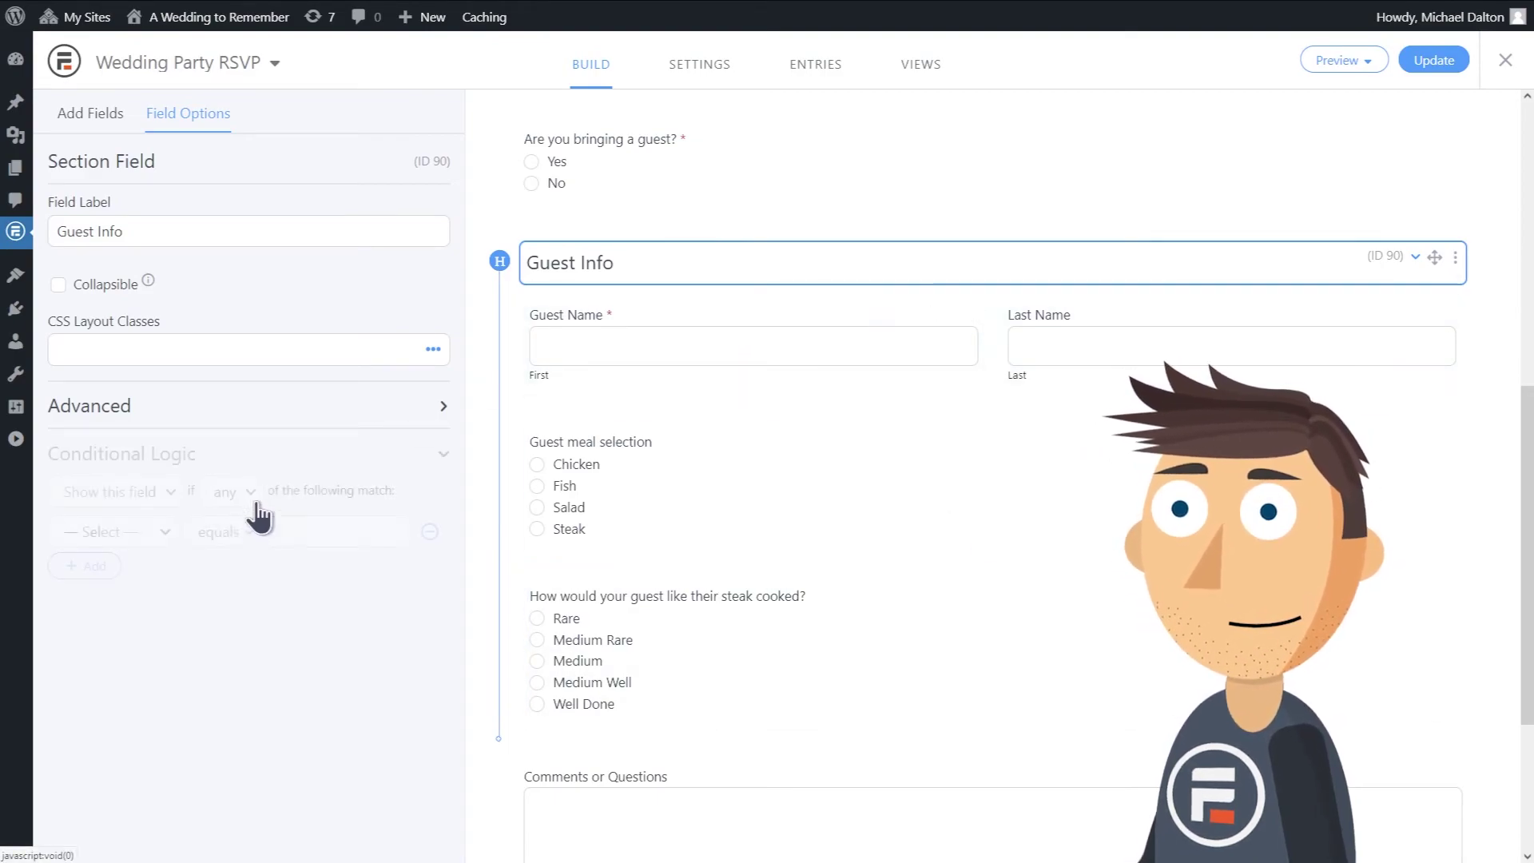
click(117, 531)
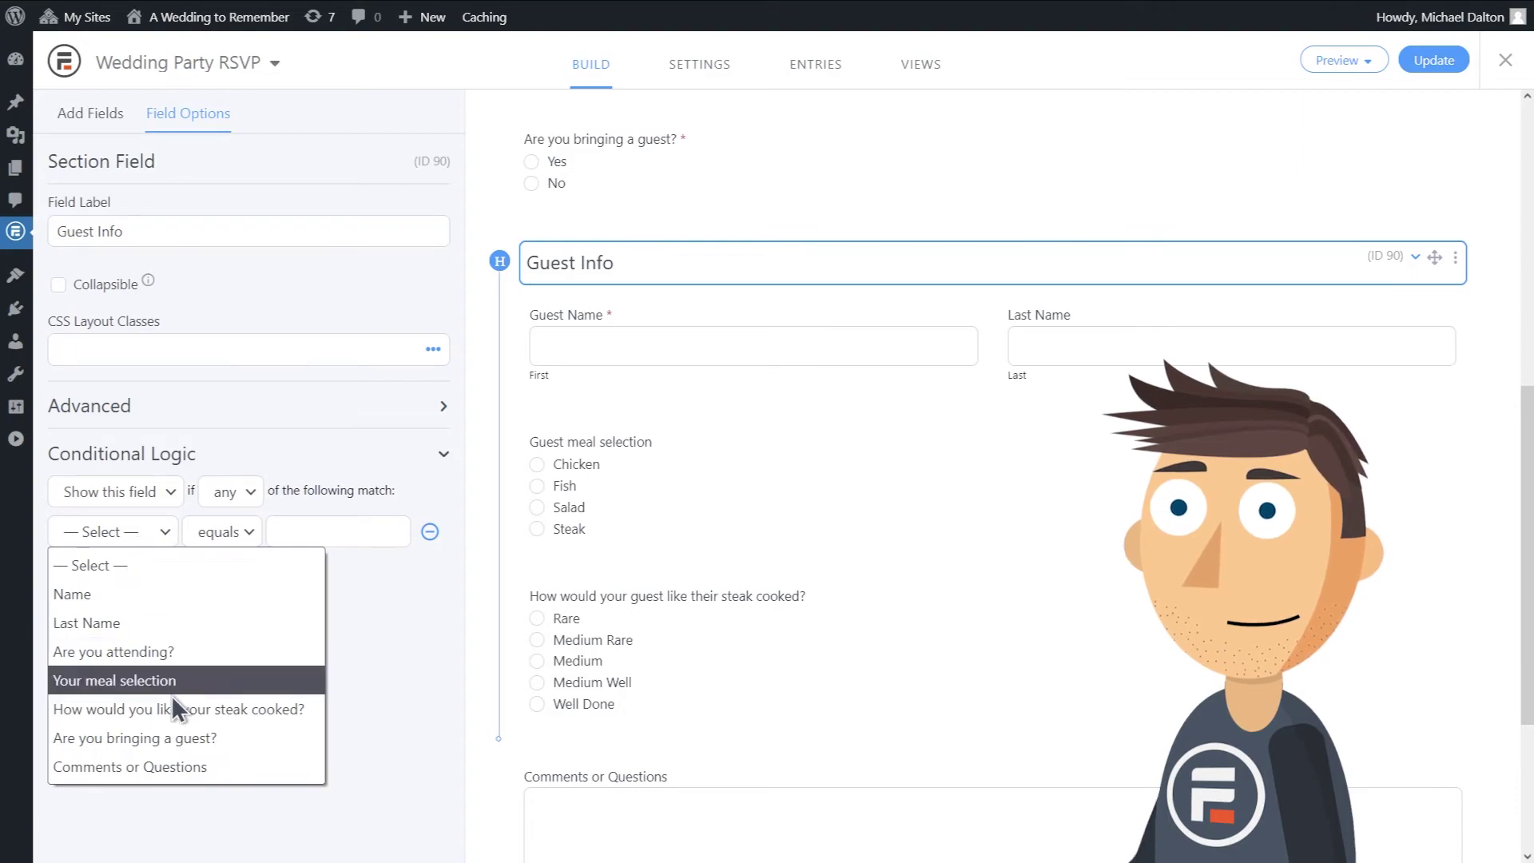
click(144, 736)
click(335, 532)
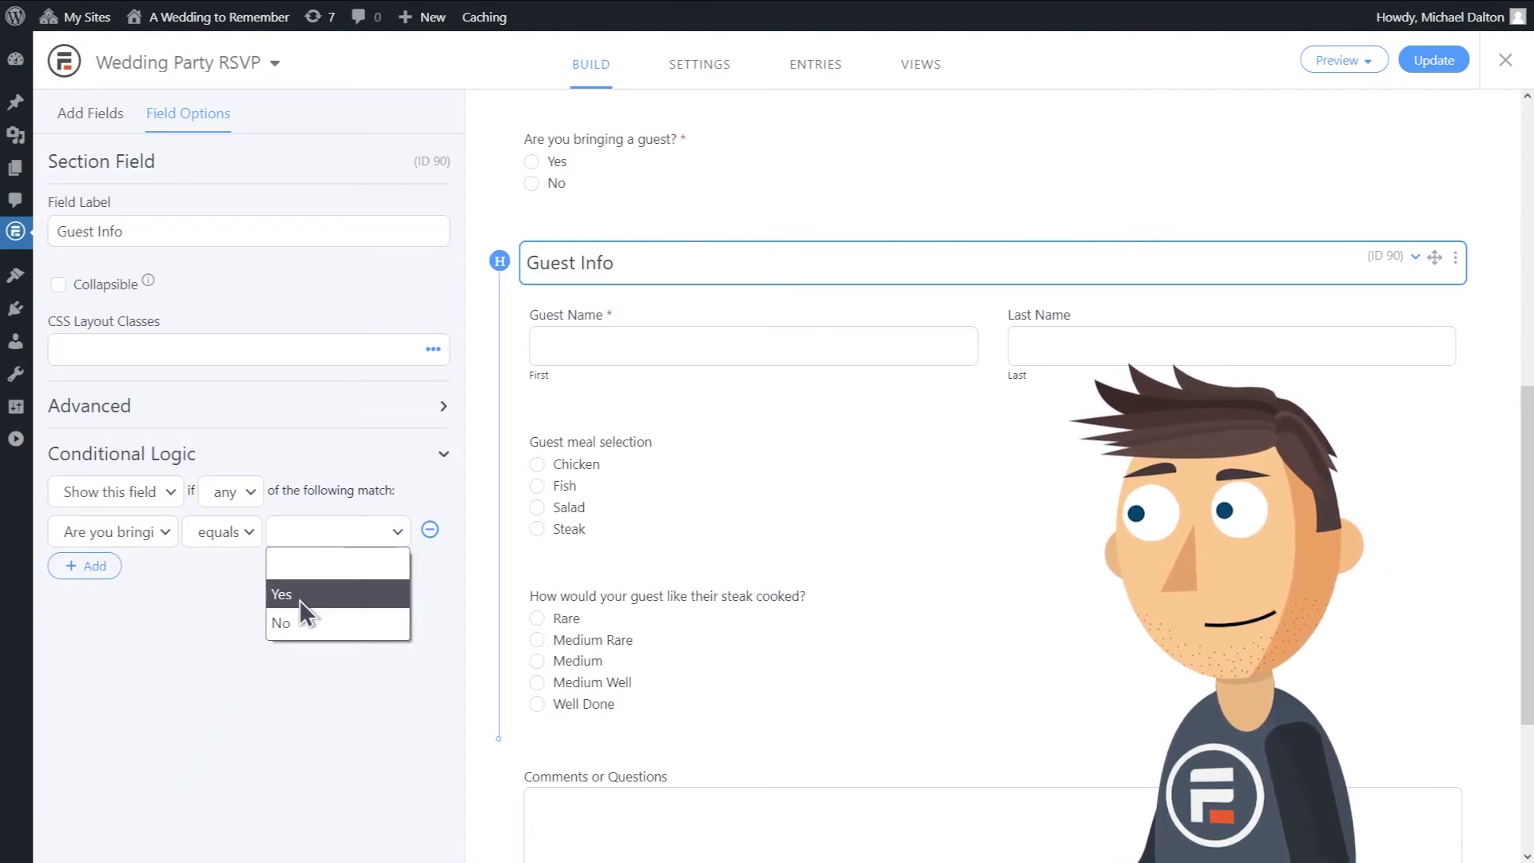
click(298, 579)
click(1434, 60)
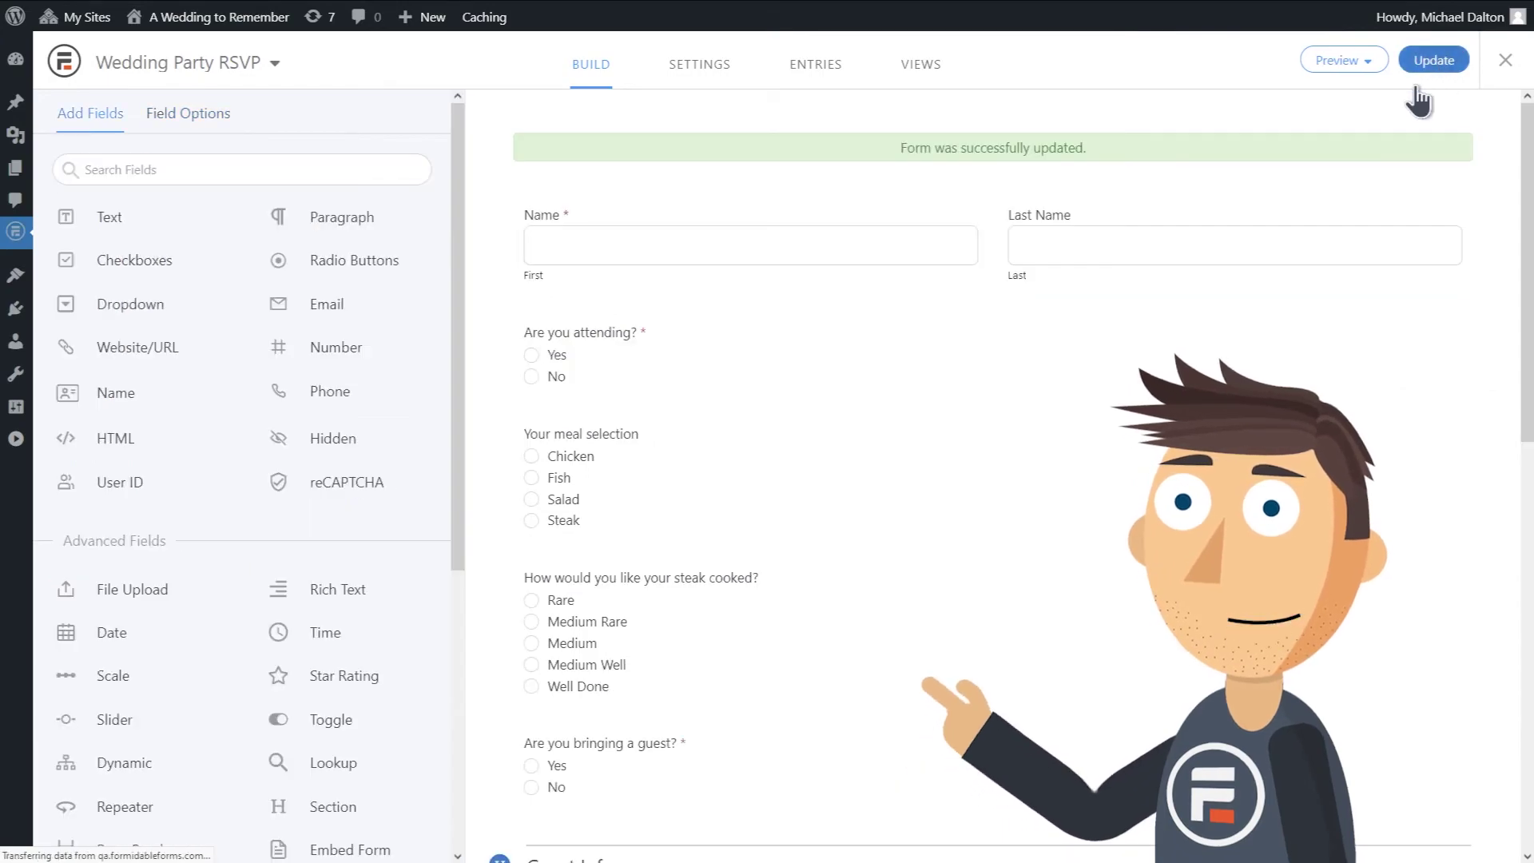
click(1340, 60)
Preview the form and choose Steak with Medium doneness
click(1342, 92)
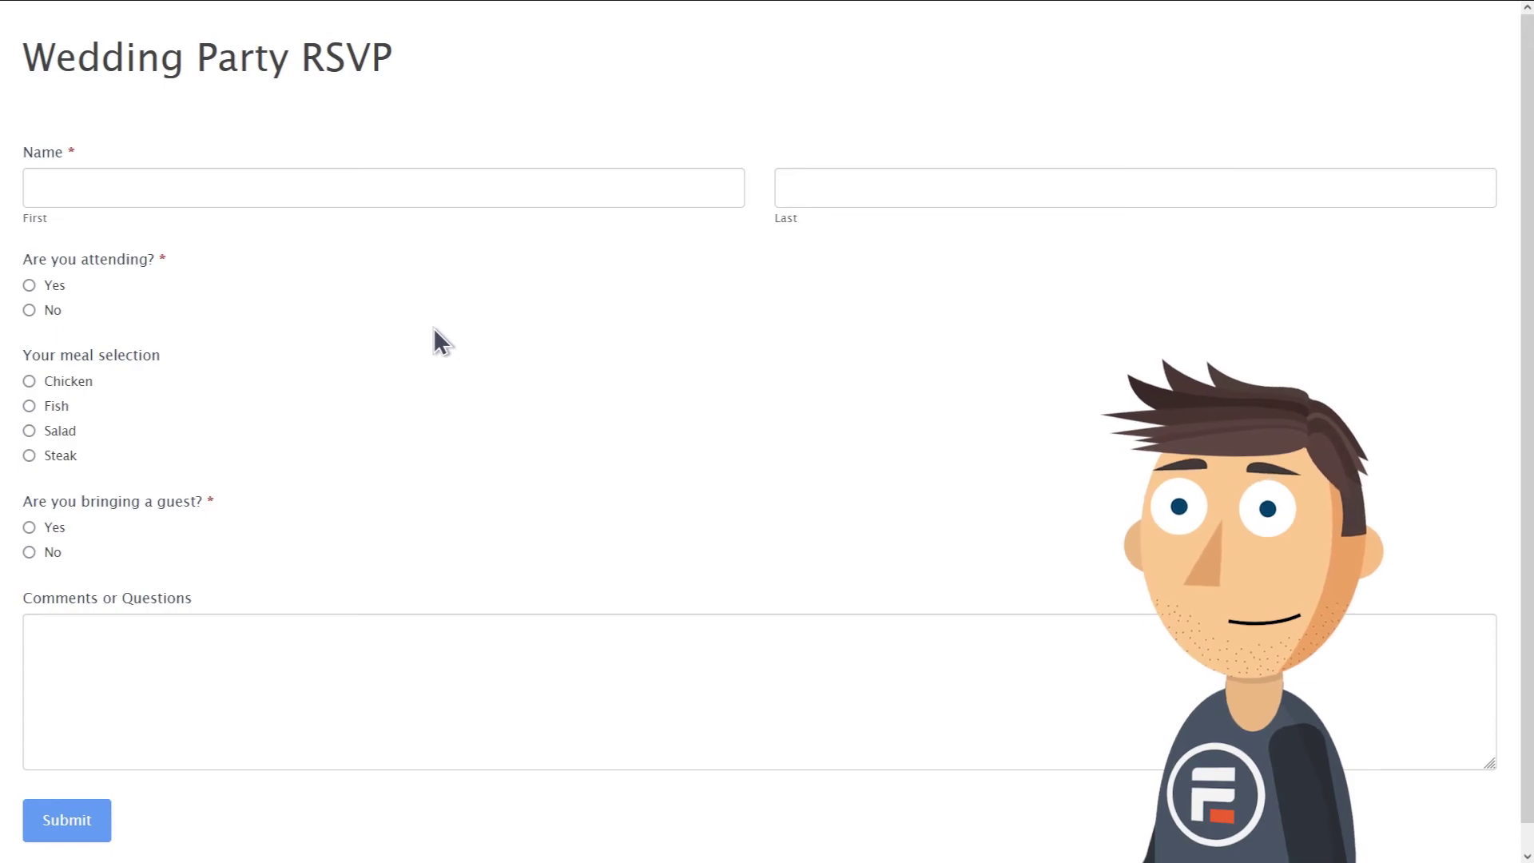
click(29, 455)
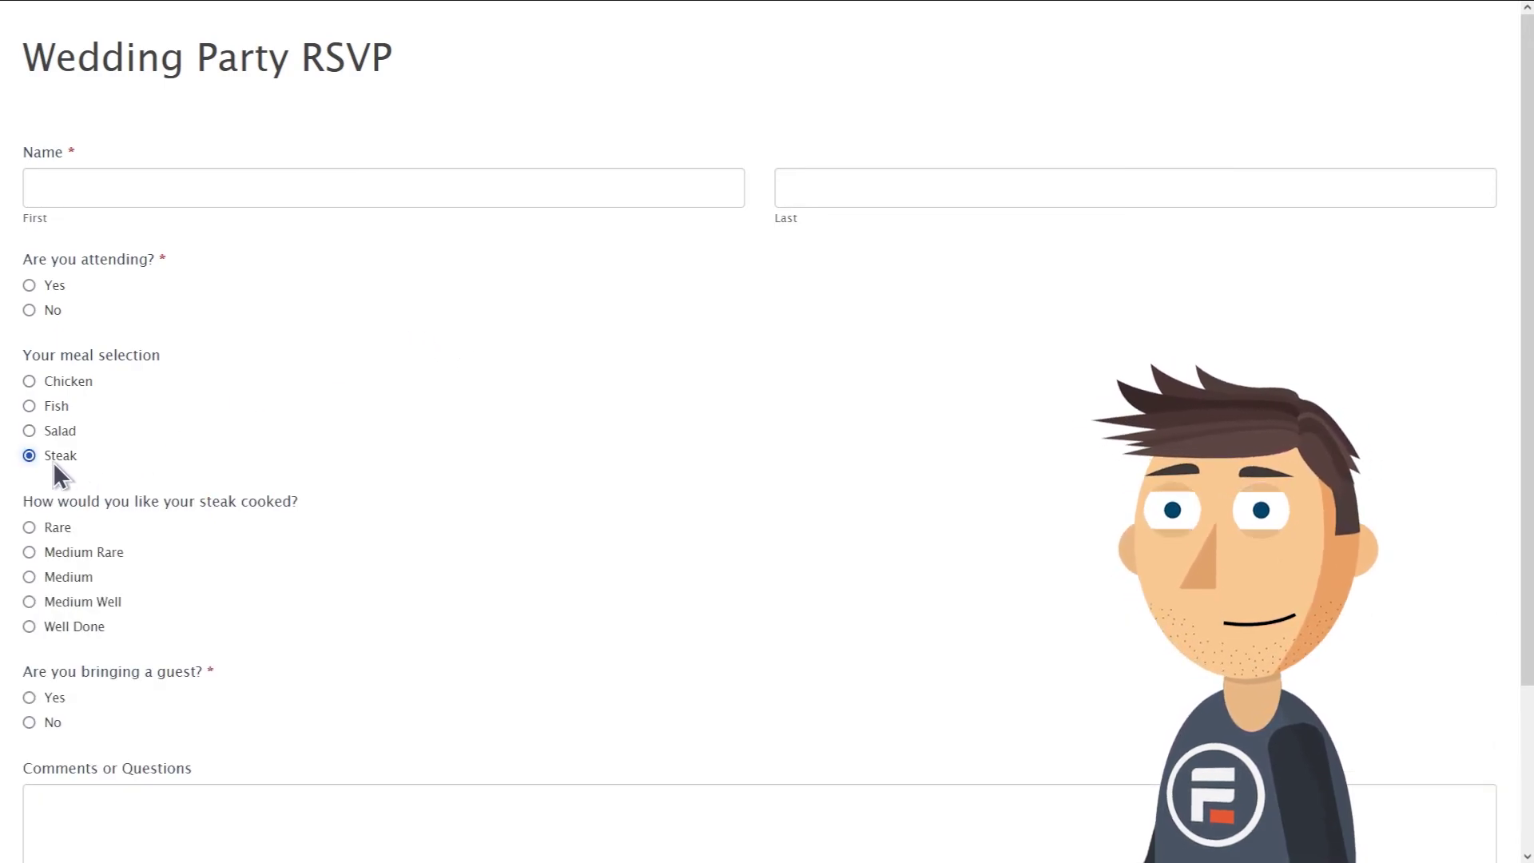
click(29, 576)
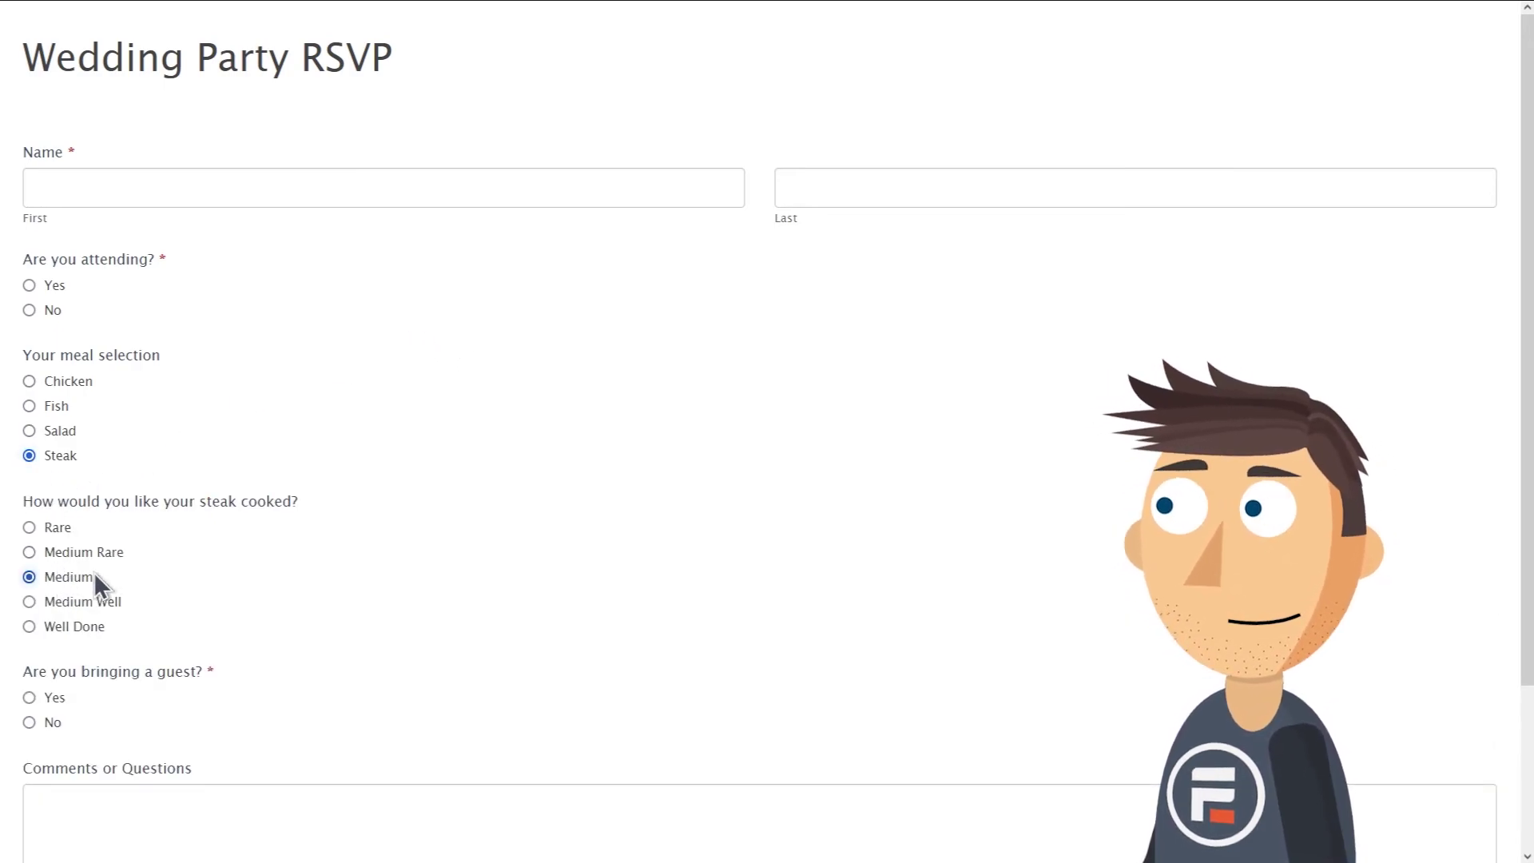
scroll(191, 620, down, 1)
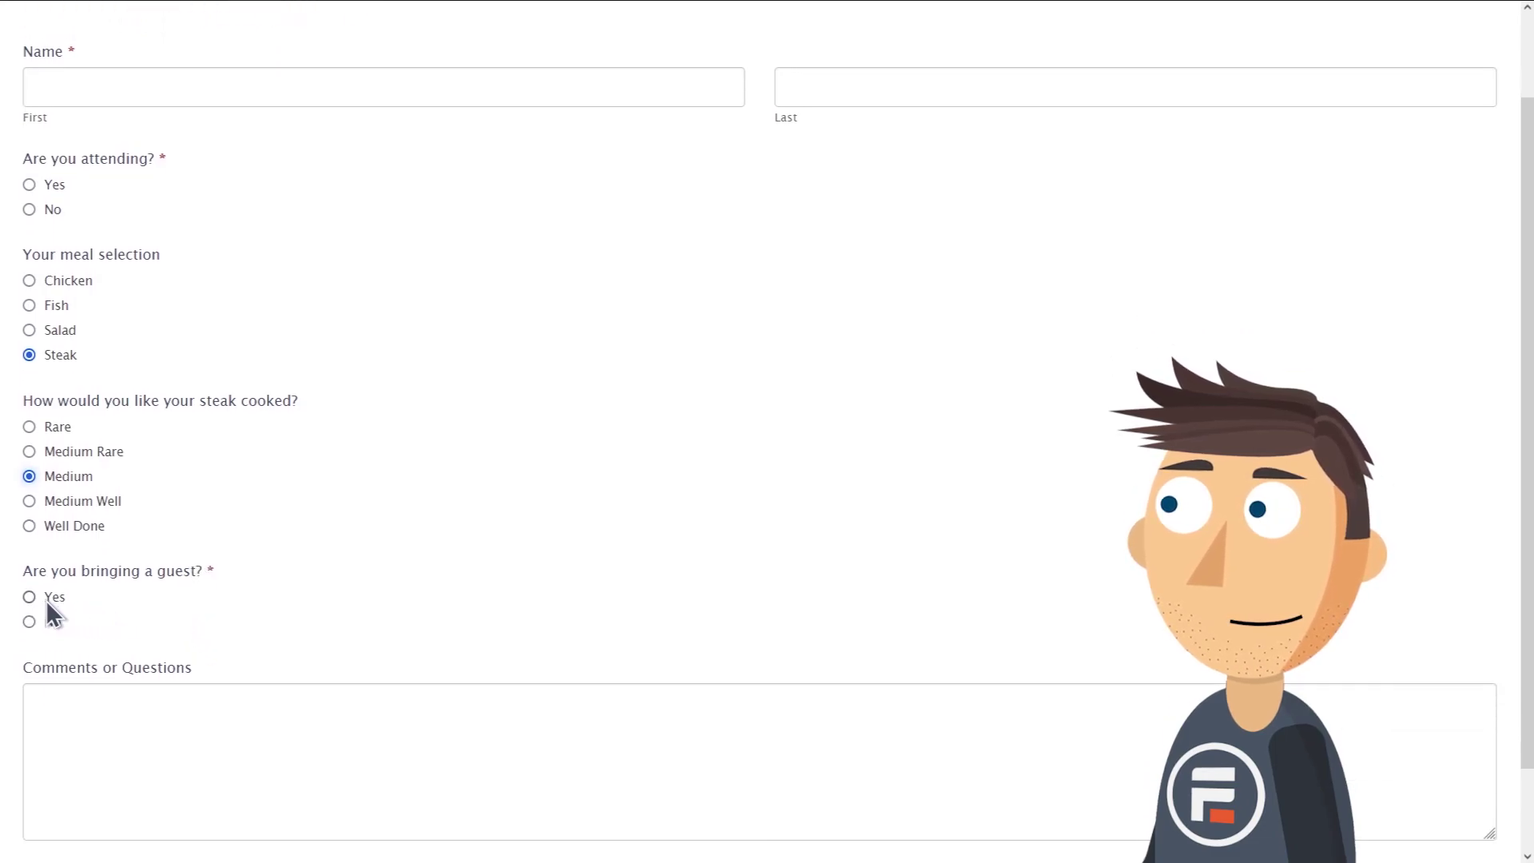
scroll(206, 560, down, 3)
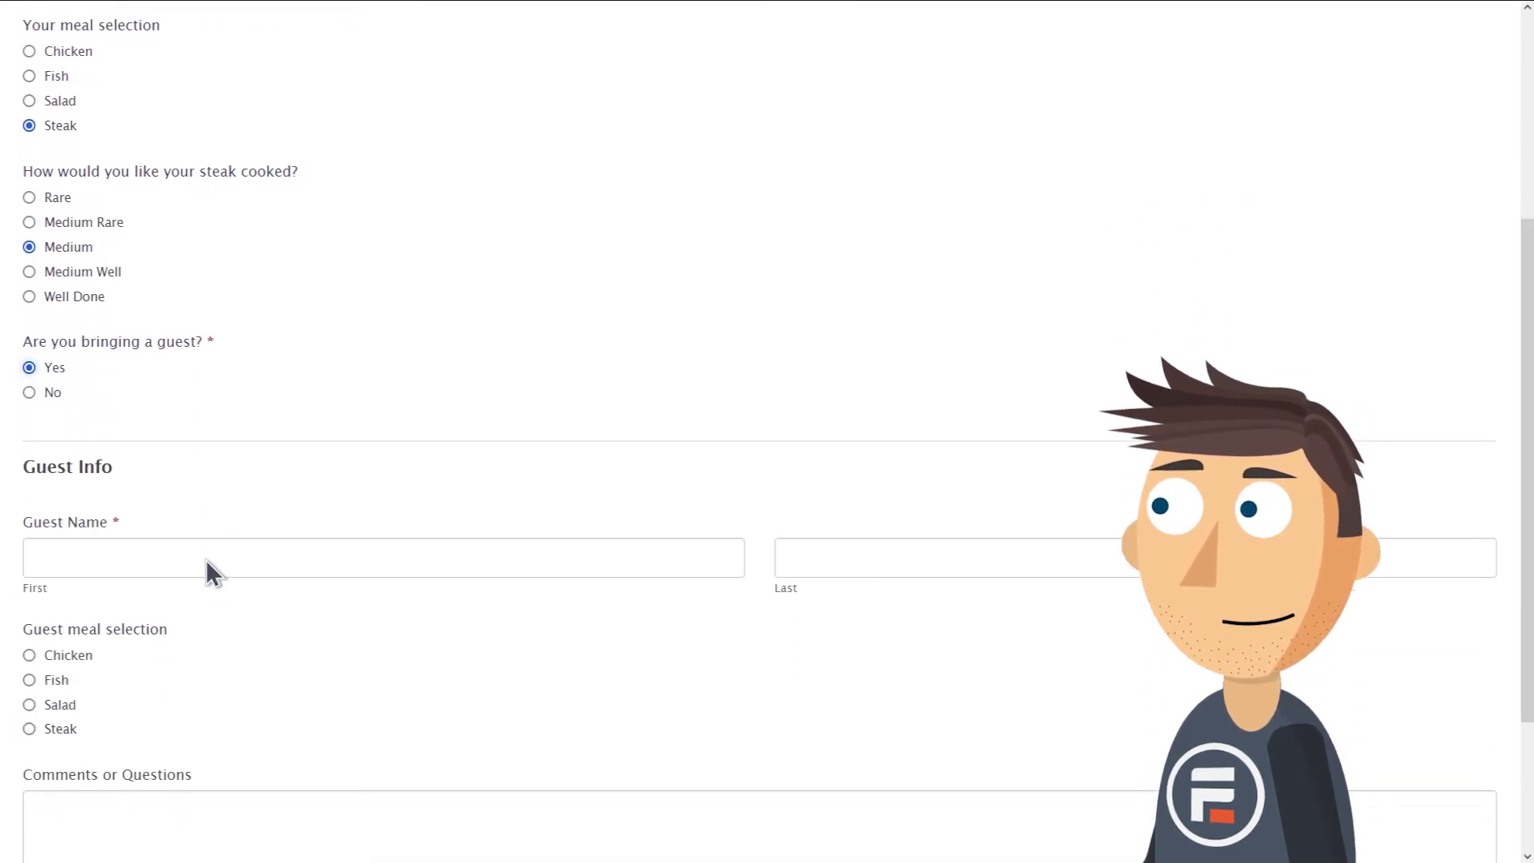
scroll(205, 560, down, 3)
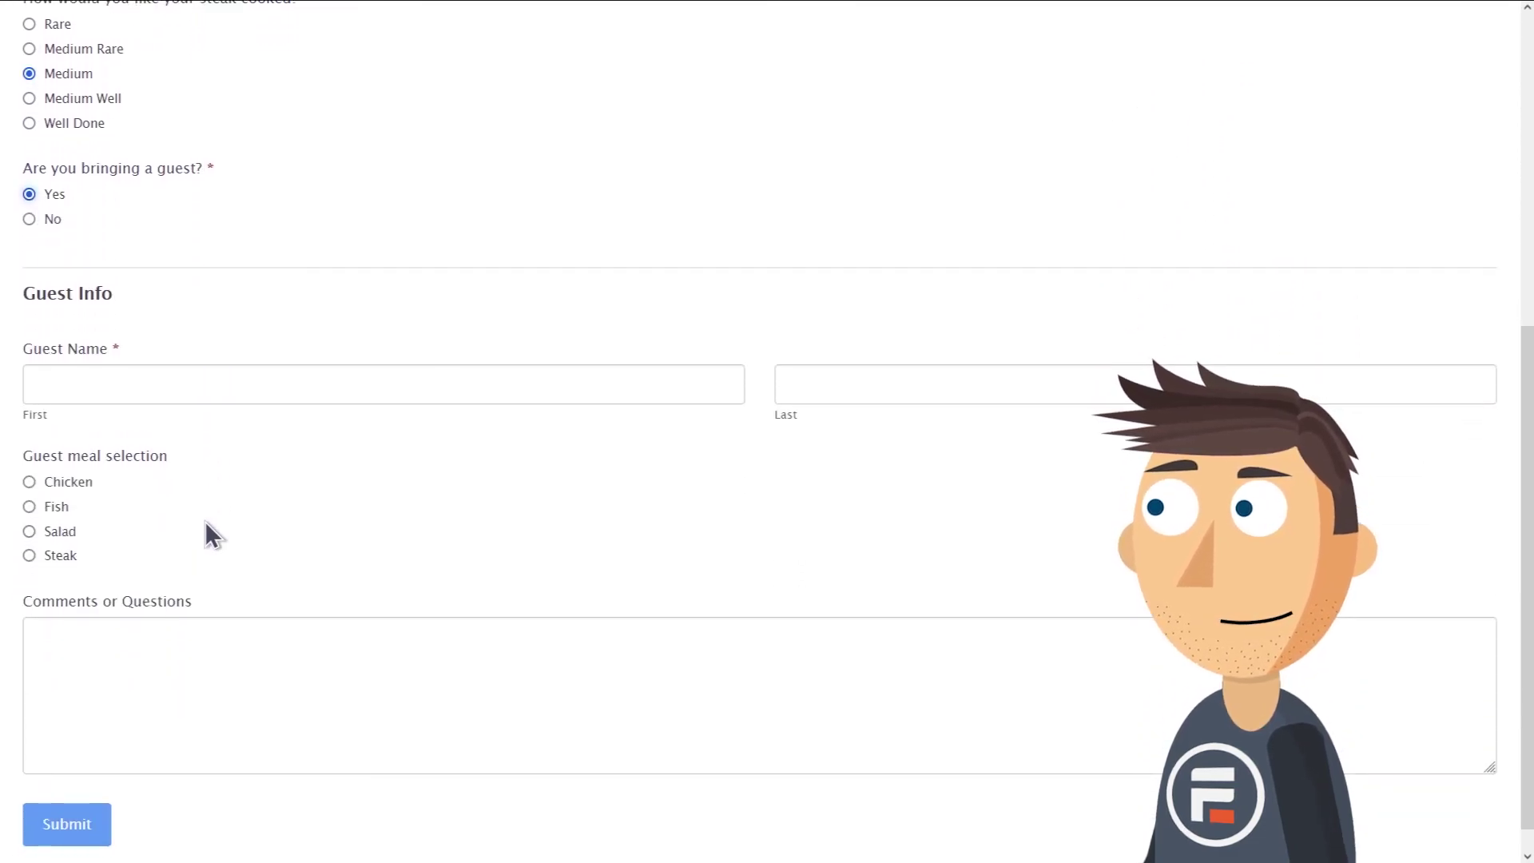
Try Fish, Steak and Salad as the guest meal to check the guest doneness question
click(55, 508)
click(62, 552)
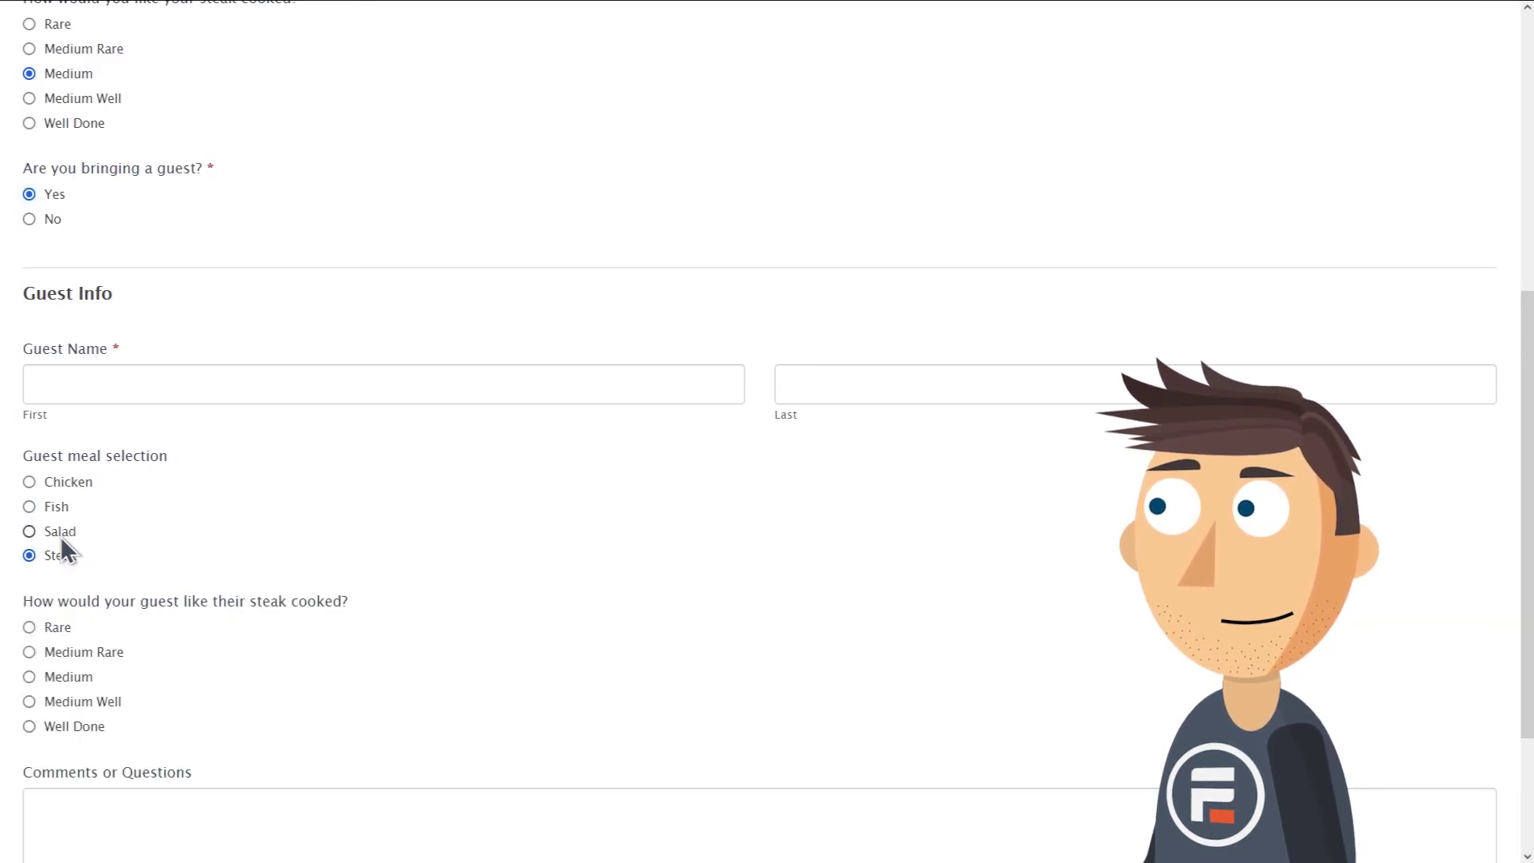
click(60, 536)
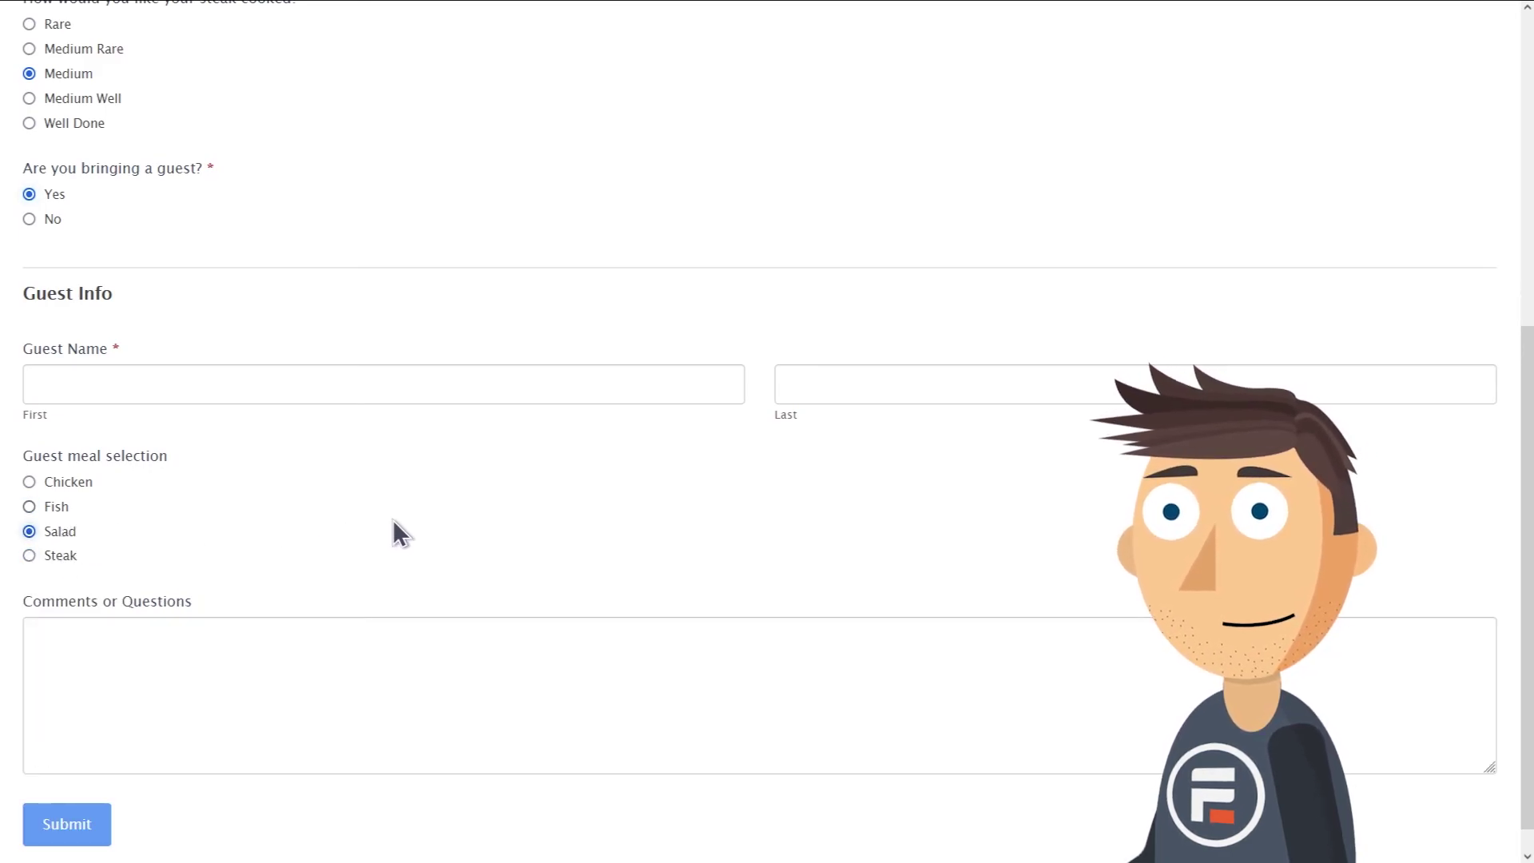